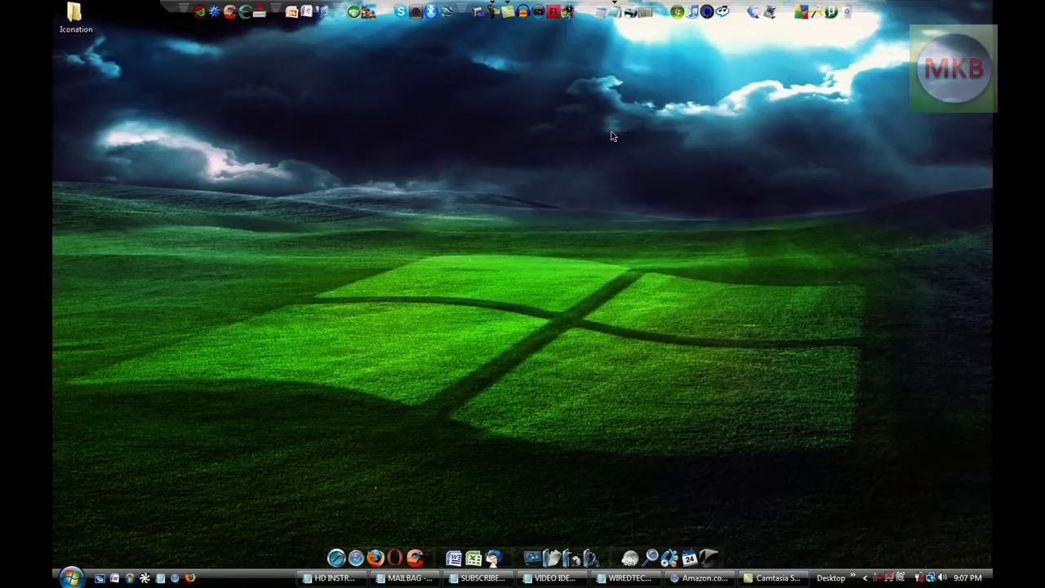
- Restore the Camtasia Studio window showing the empty untitled project
left_click(782, 580)
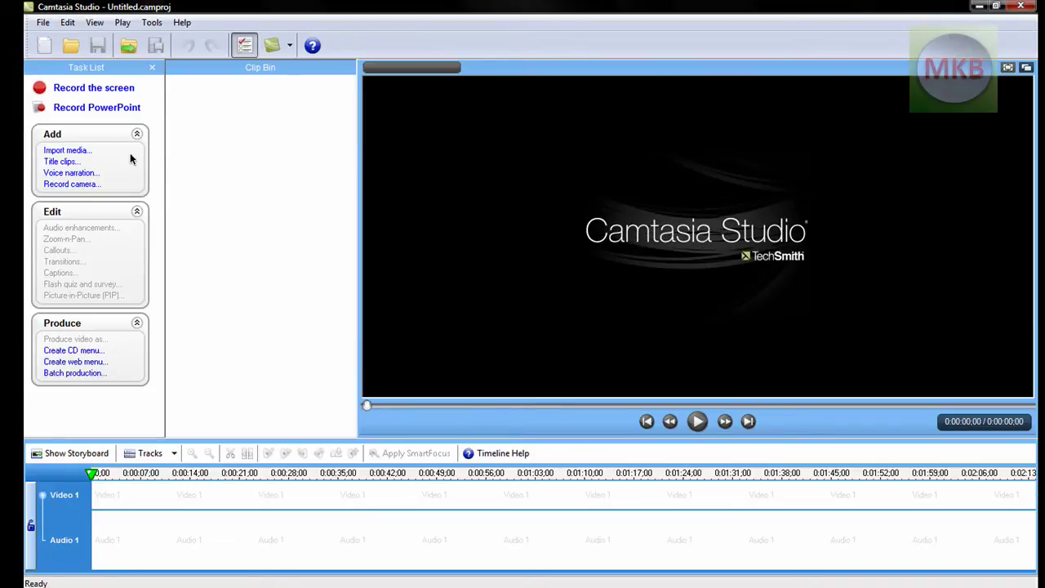
- Import Intro.wmv and Intro 2.wmv into the Clip Bin
left_click(67, 150)
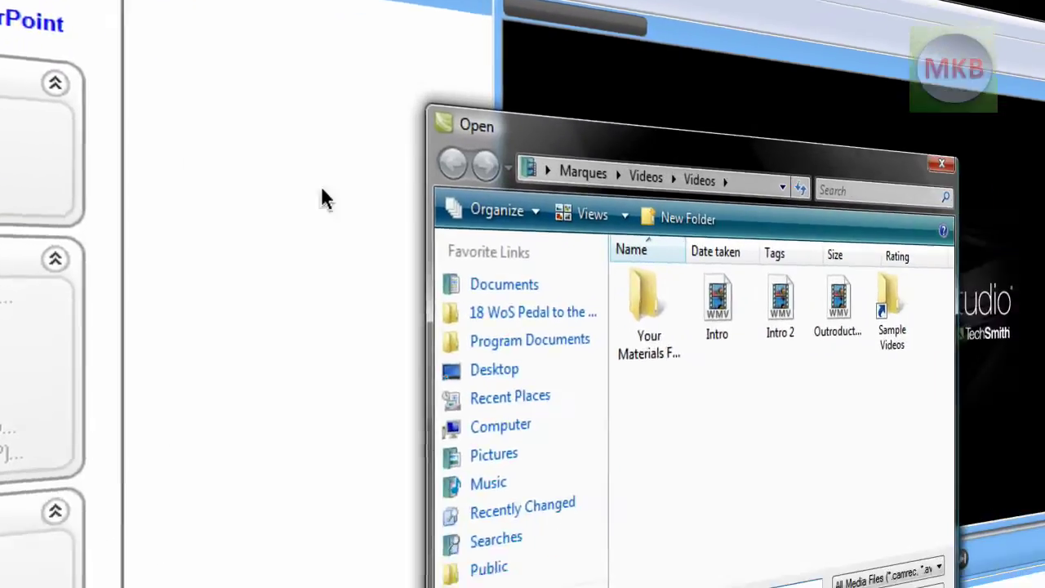
left_click_drag(729, 385, 796, 297)
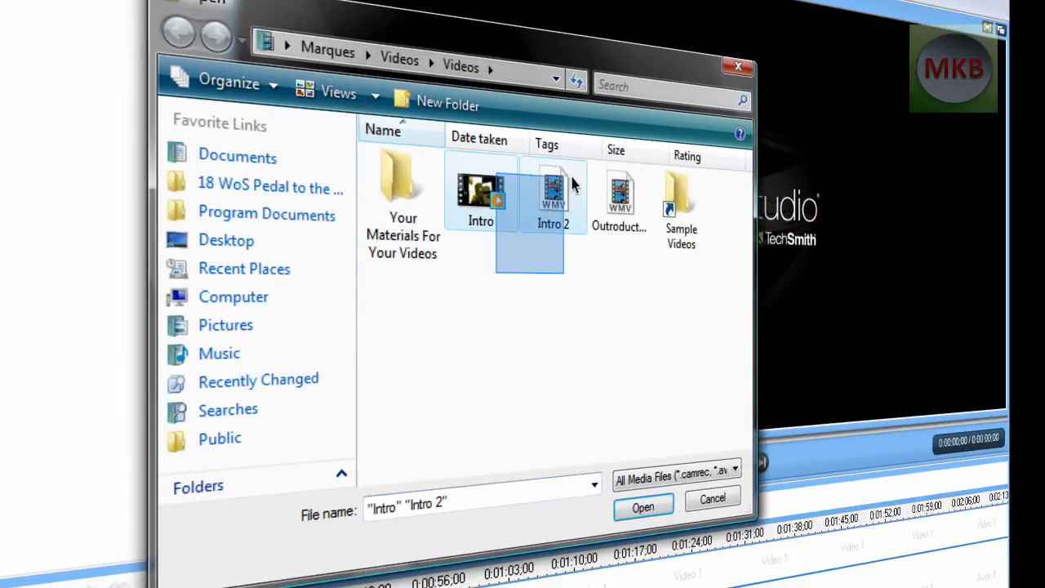
left_click_drag(572, 185, 574, 186)
left_click(643, 507)
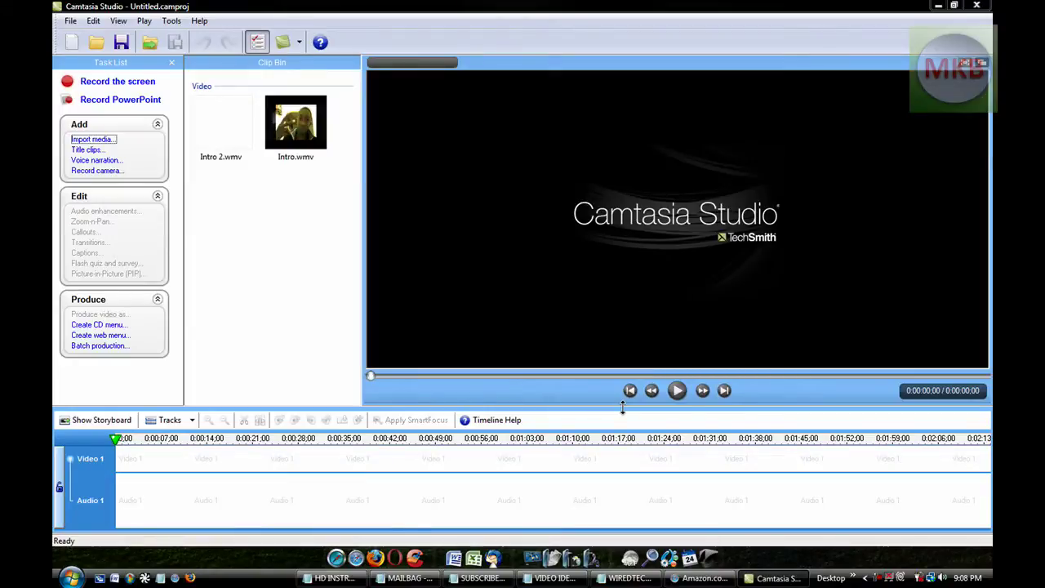
- Add both clips to a Youtube 720p (1280x720) timeline with Intro.wmv placed after Intro 2.wmv
left_click_drag(350, 196, 141, 459)
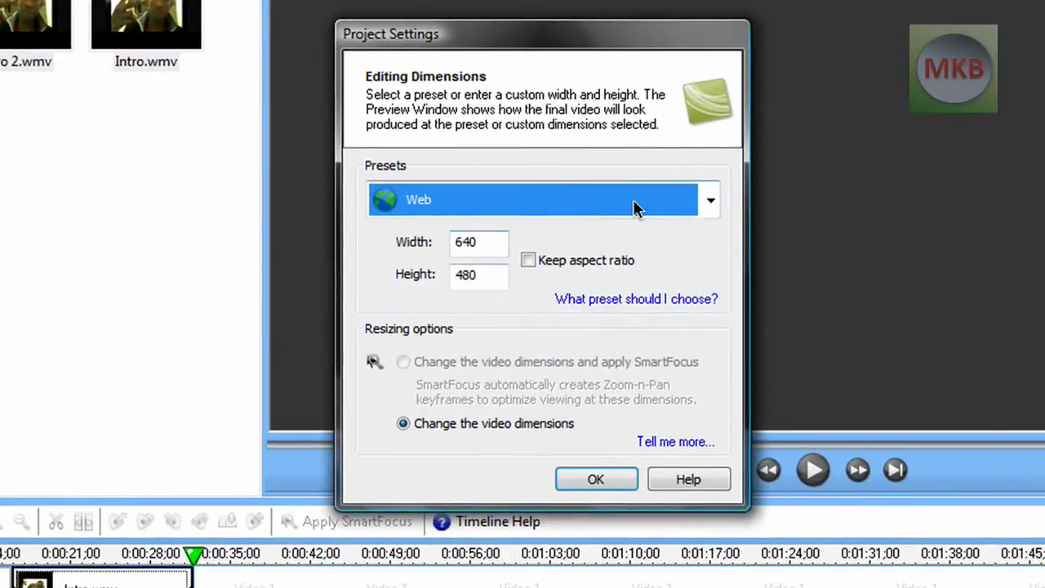
left_click(640, 205)
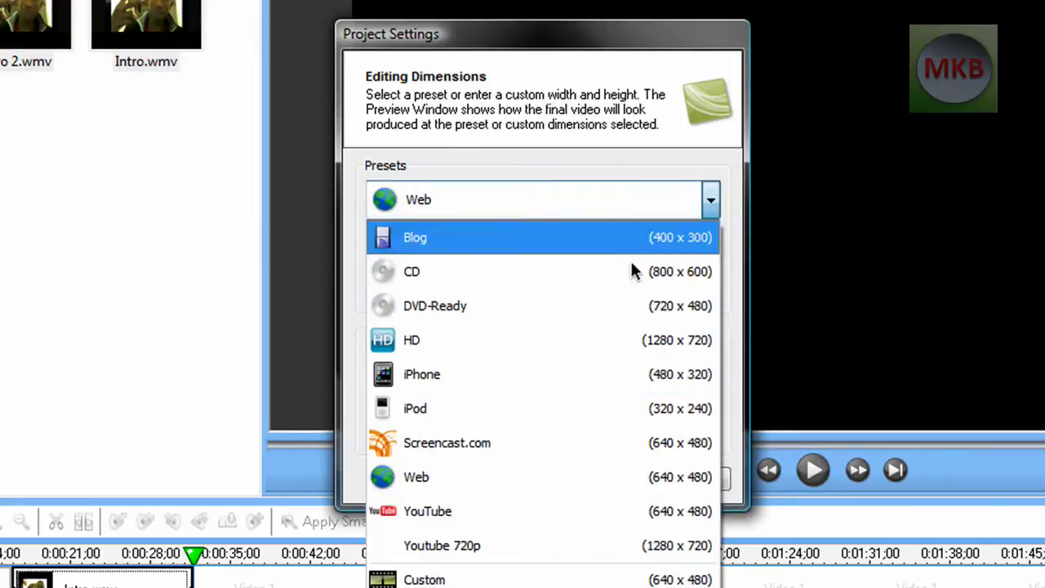
left_click(577, 552)
left_click(595, 478)
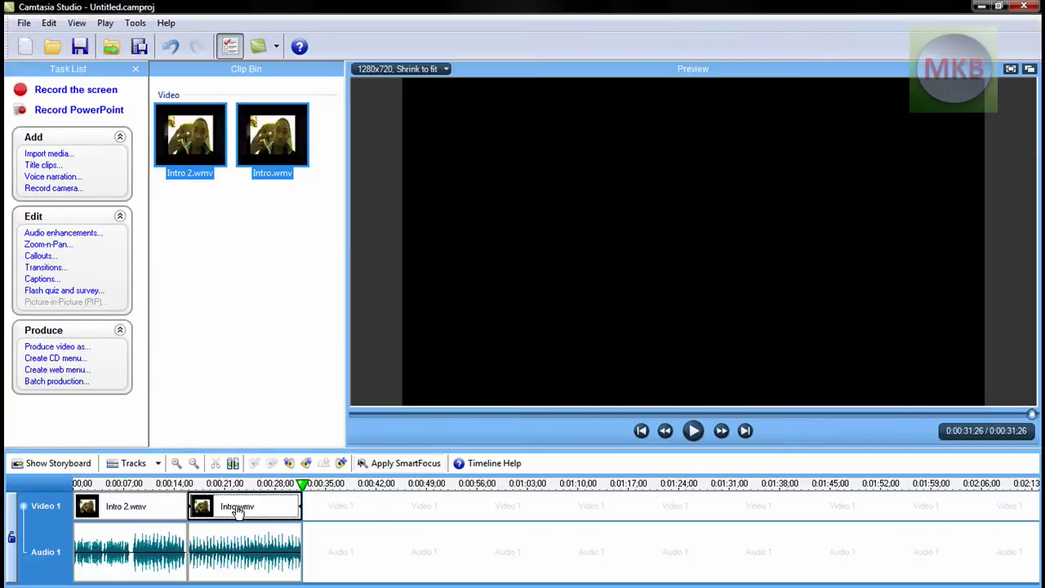
mouse_move(196, 528)
left_mouse_down()
mouse_move(164, 502)
mouse_move(206, 490)
mouse_move(88, 486)
left_mouse_up()
left_click(163, 483)
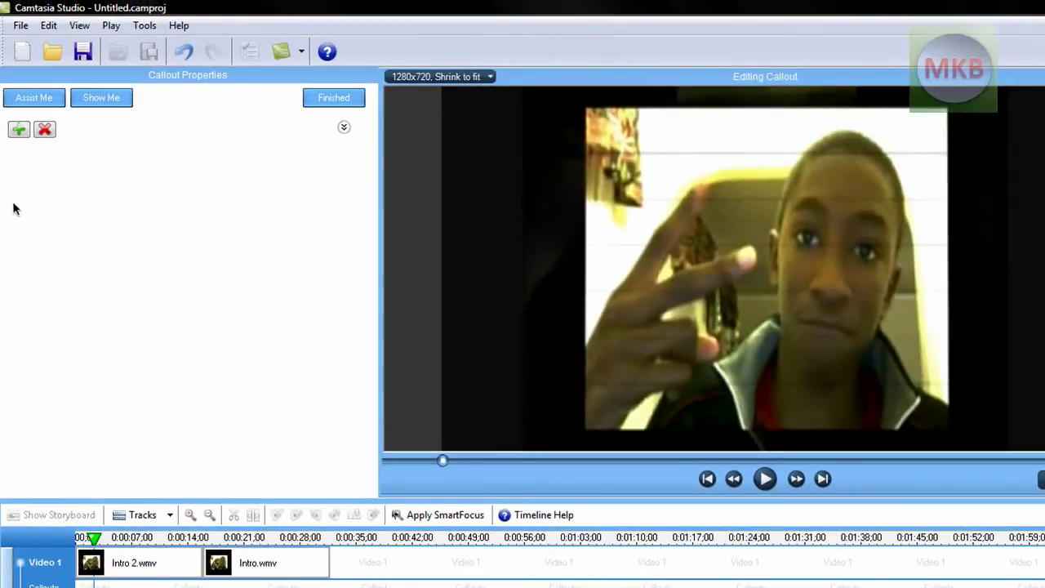
- Add a white 320x180 Arrow callout at the top-left of the preview
left_click(18, 131)
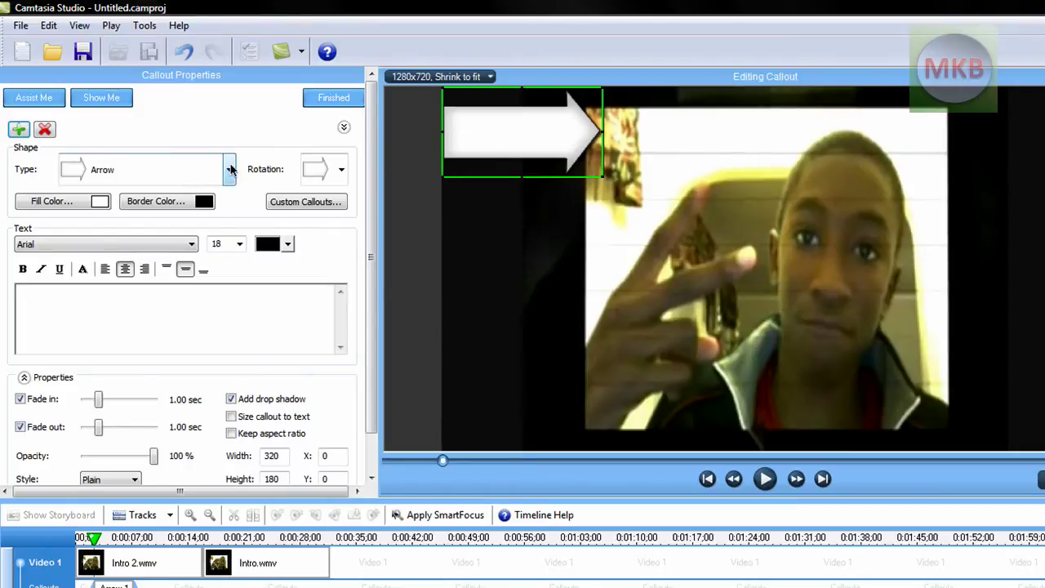
- Keep the Arrow shape, move the callout down-right and widen it to 408
left_click(230, 169)
scroll(227, 350, "down", 2)
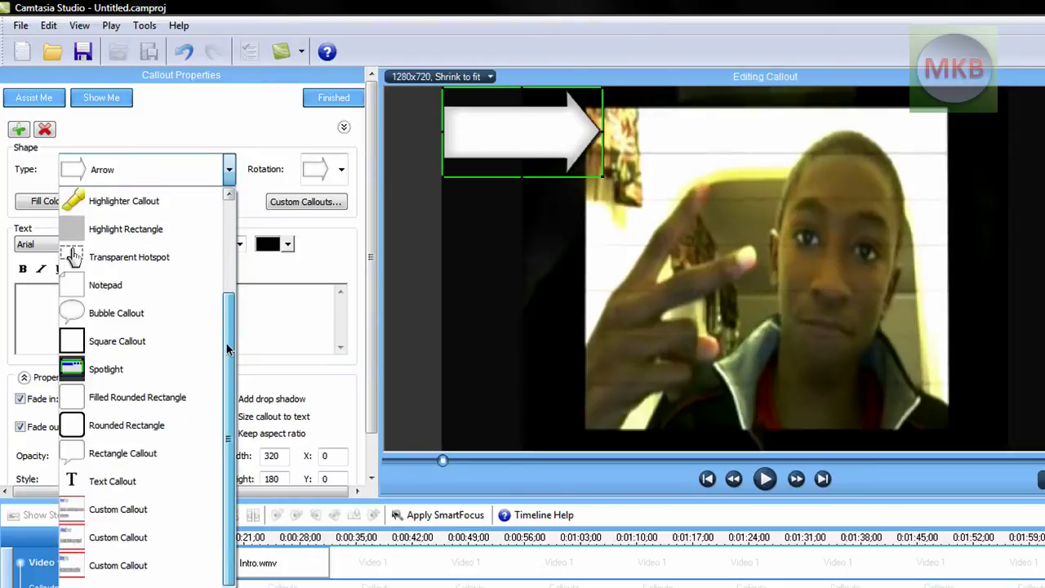
scroll(227, 349, "up", 3)
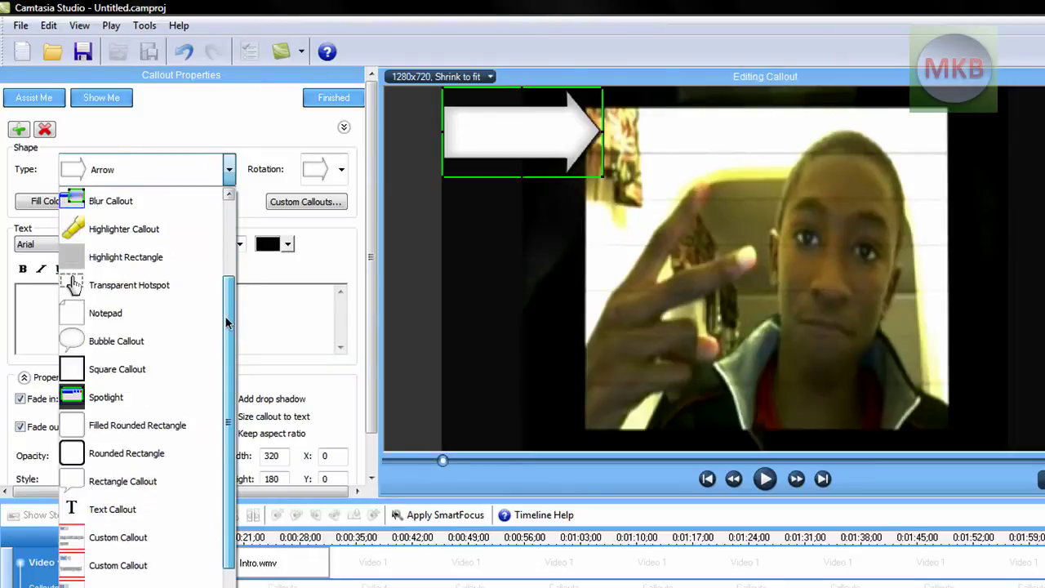
left_click(185, 181)
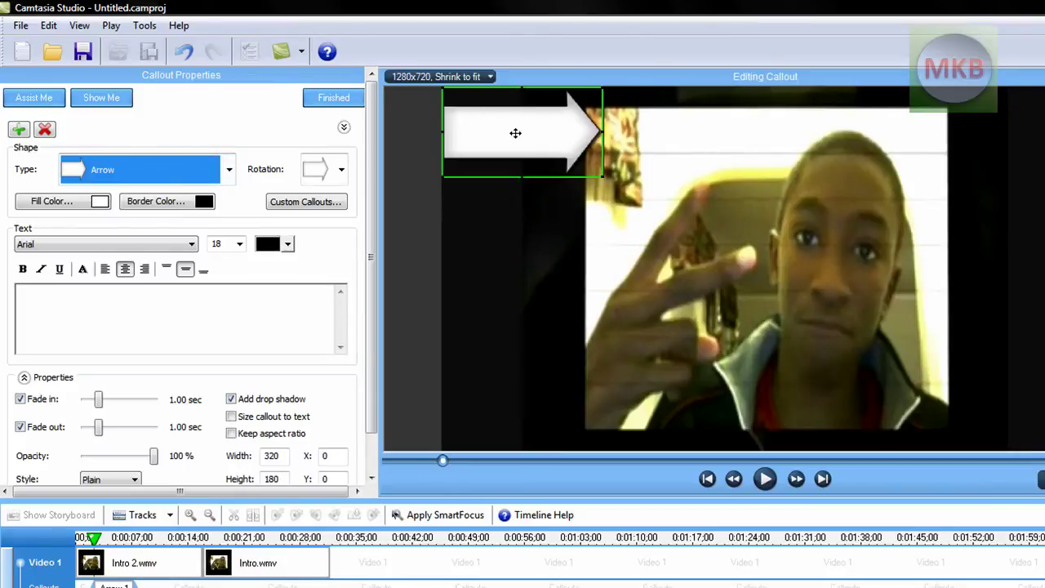
left_click_drag(515, 133, 548, 206)
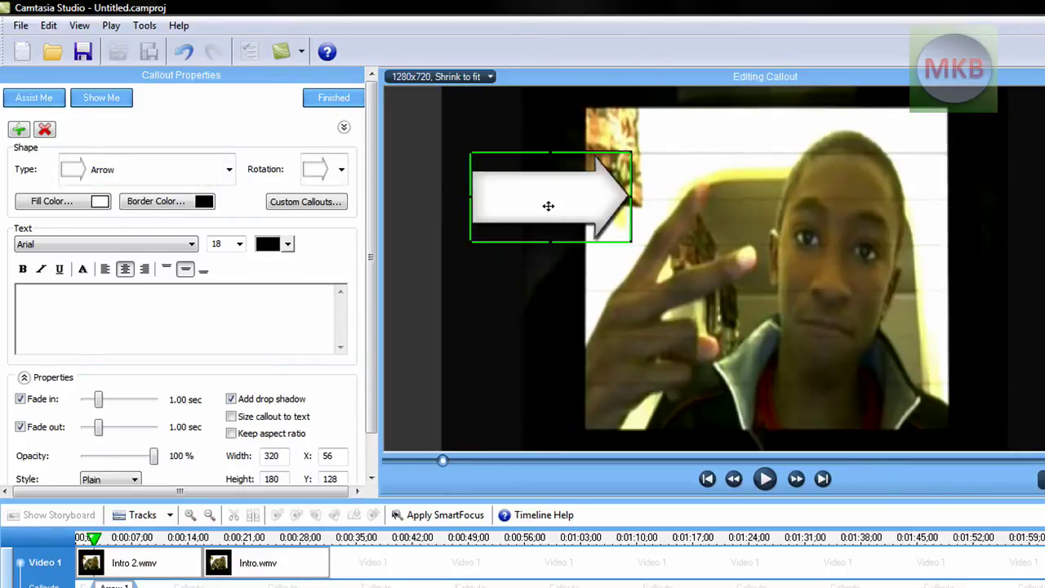
left_click_drag(631, 153, 675, 152)
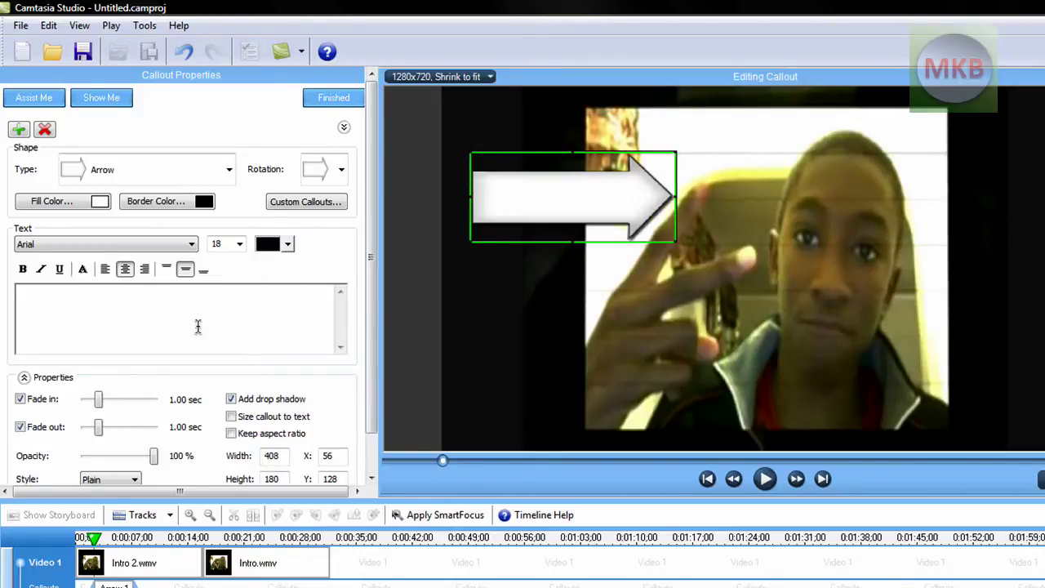
- Label the arrow callout 'Look Here'
type("Lookl")
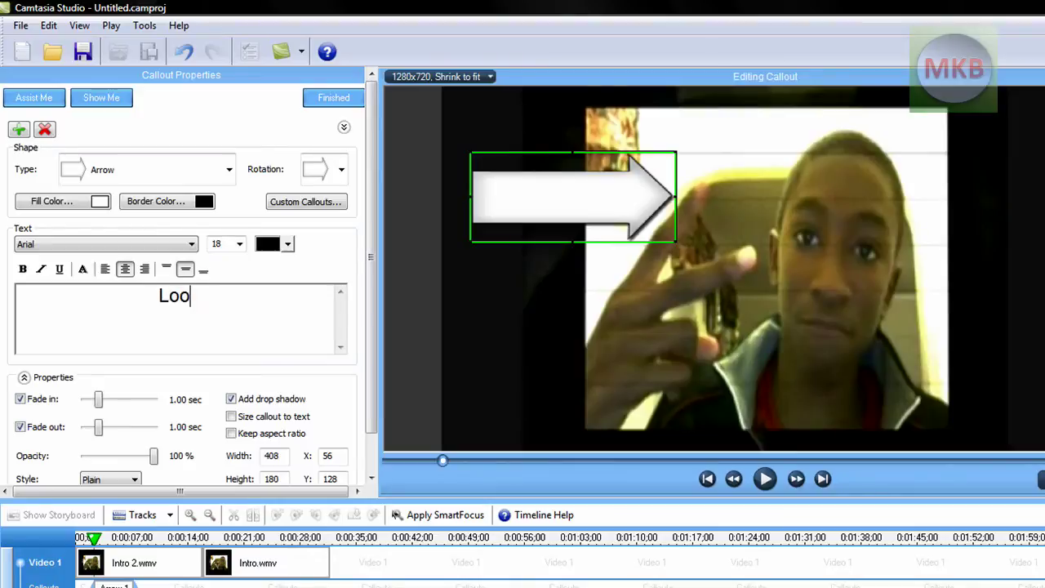
key("BackSpace")
key("BackSpace")
type("k Here")
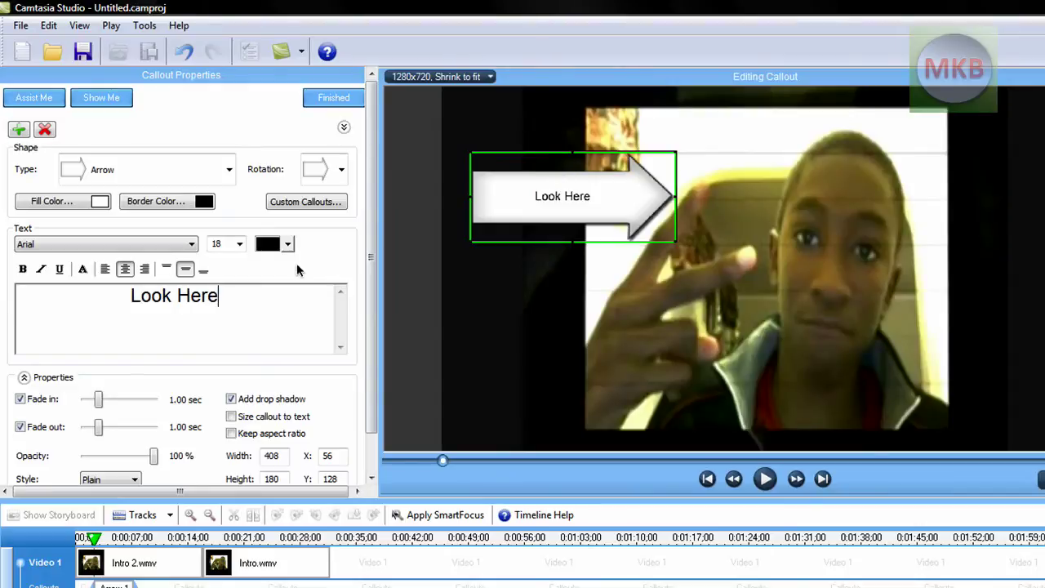
- Switch the callout to 2-Sided Arrow, then to a Blur Callout moved to X 69, Y 40
left_click(228, 167)
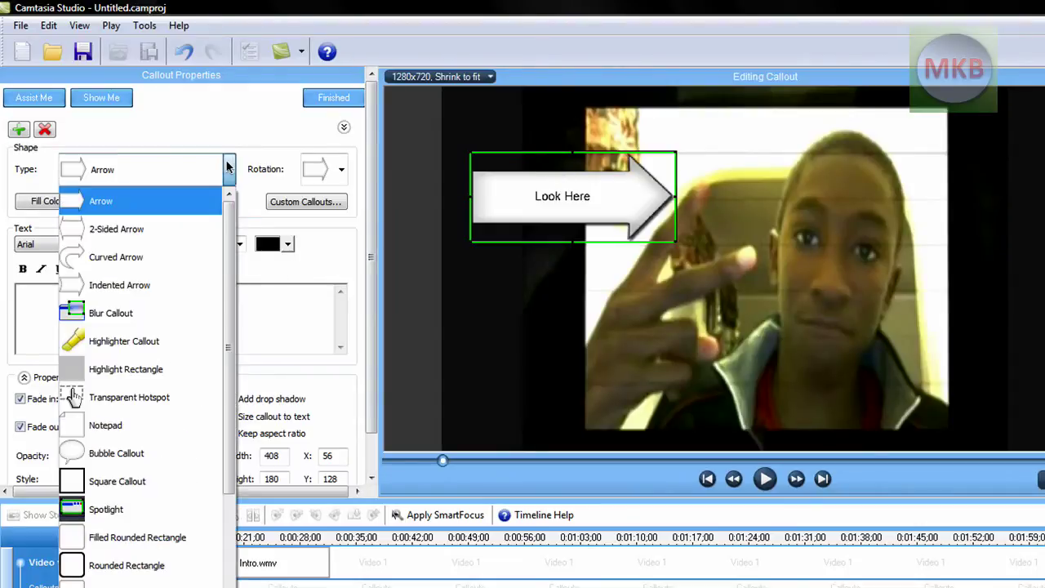
left_click(158, 227)
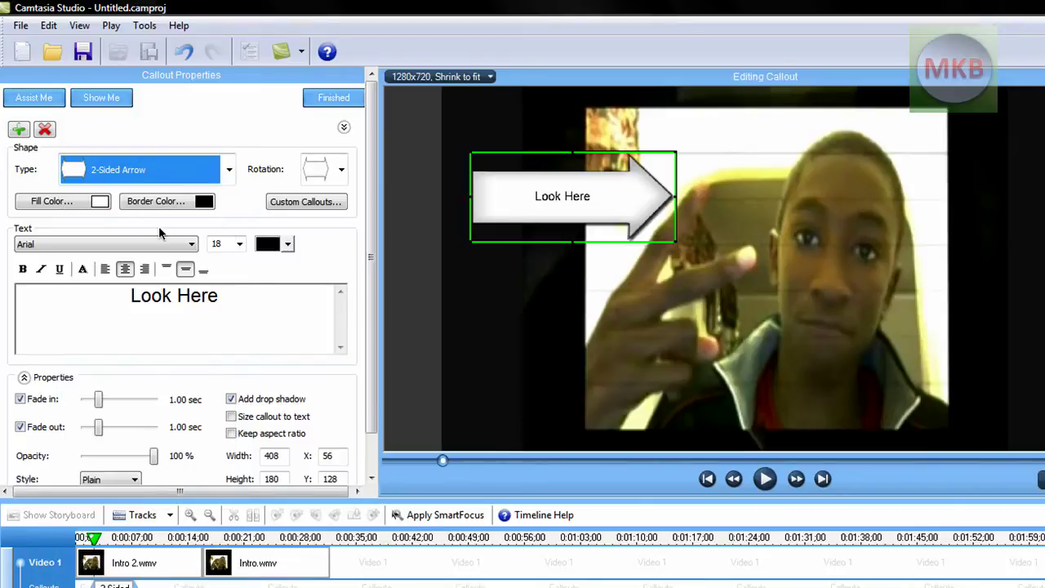
left_click(229, 169)
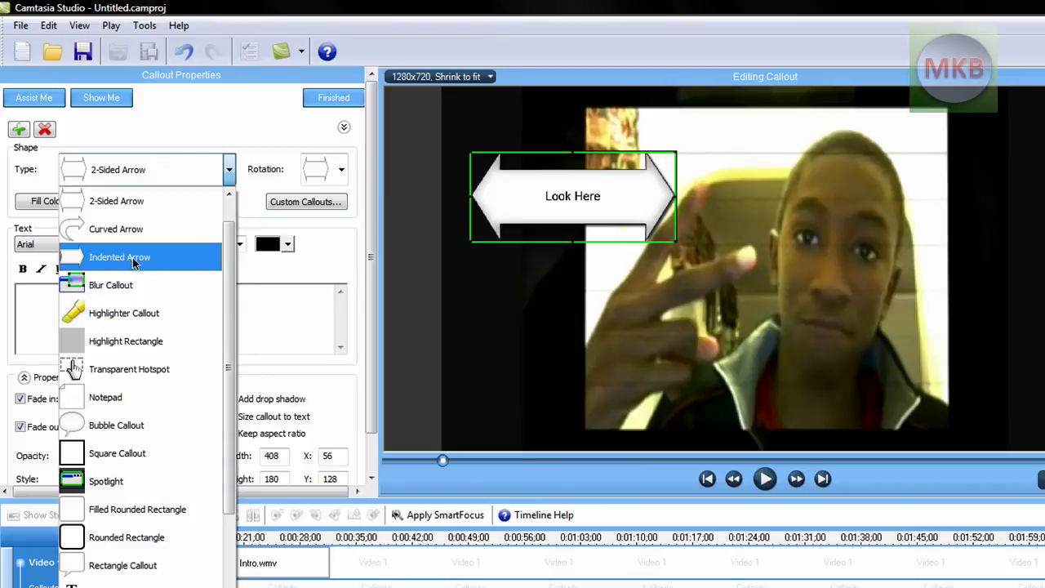
left_click(132, 284)
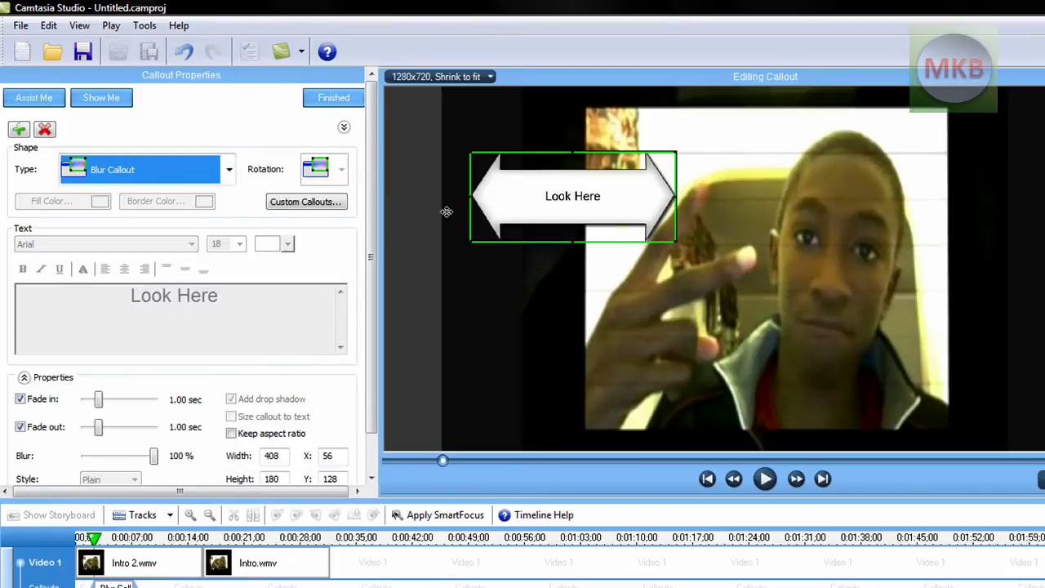
left_click_drag(528, 199, 568, 150)
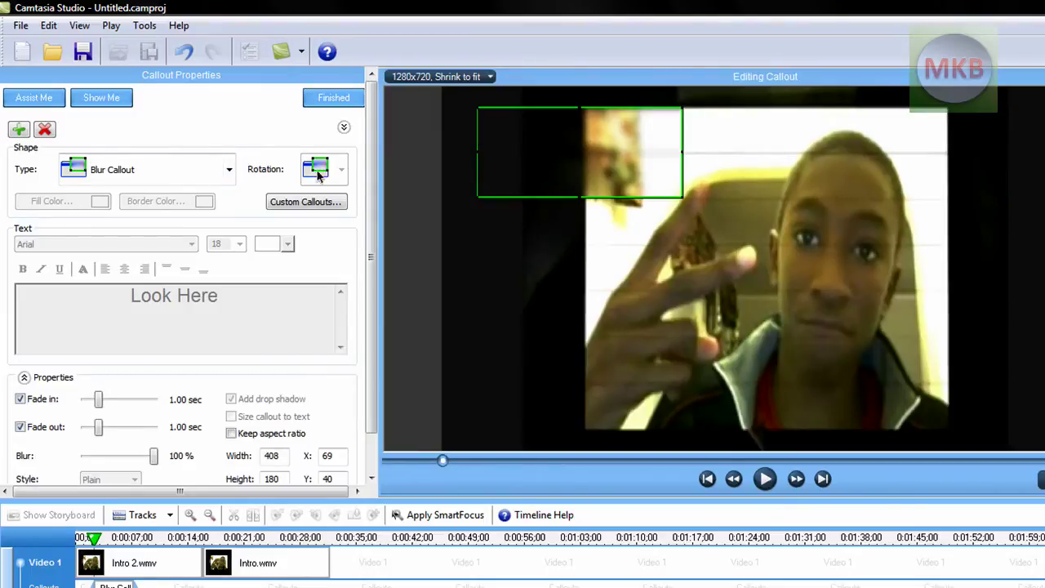
- Make the callout a yellow Highlighter Callout over the raised hand at X 258, Y 259
left_click(229, 169)
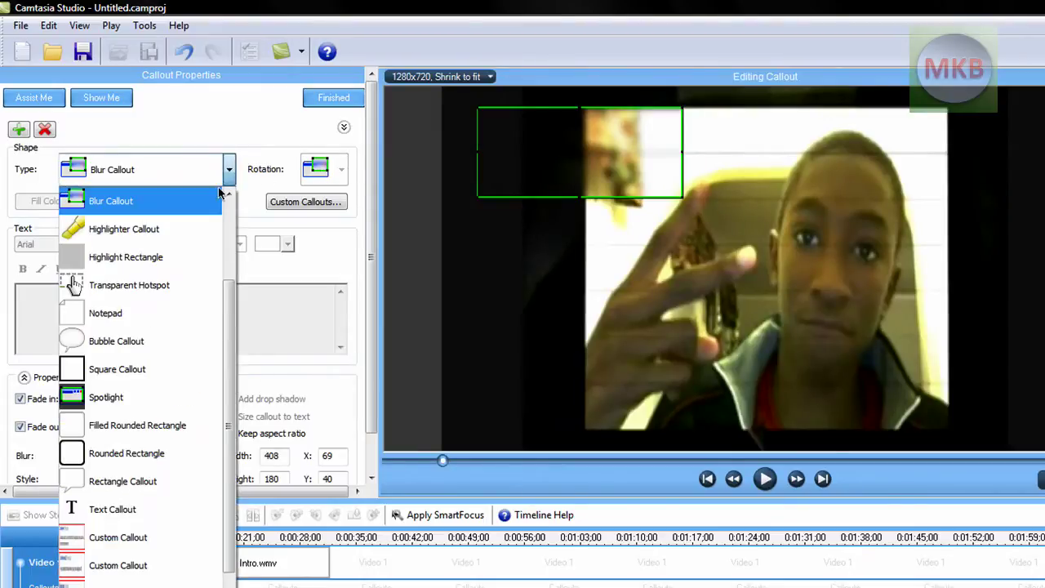
left_click(150, 230)
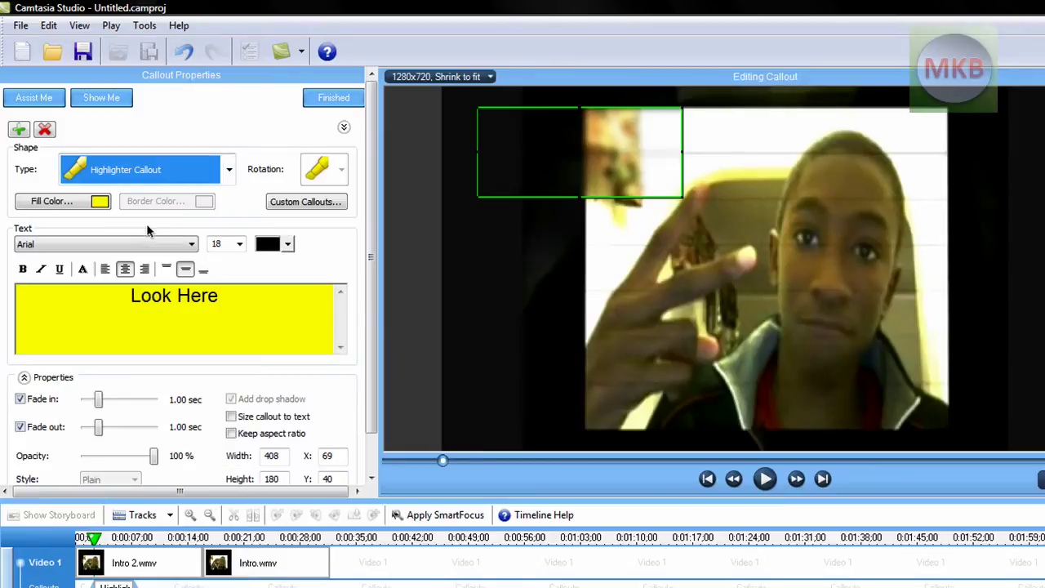
left_click_drag(572, 164, 539, 223)
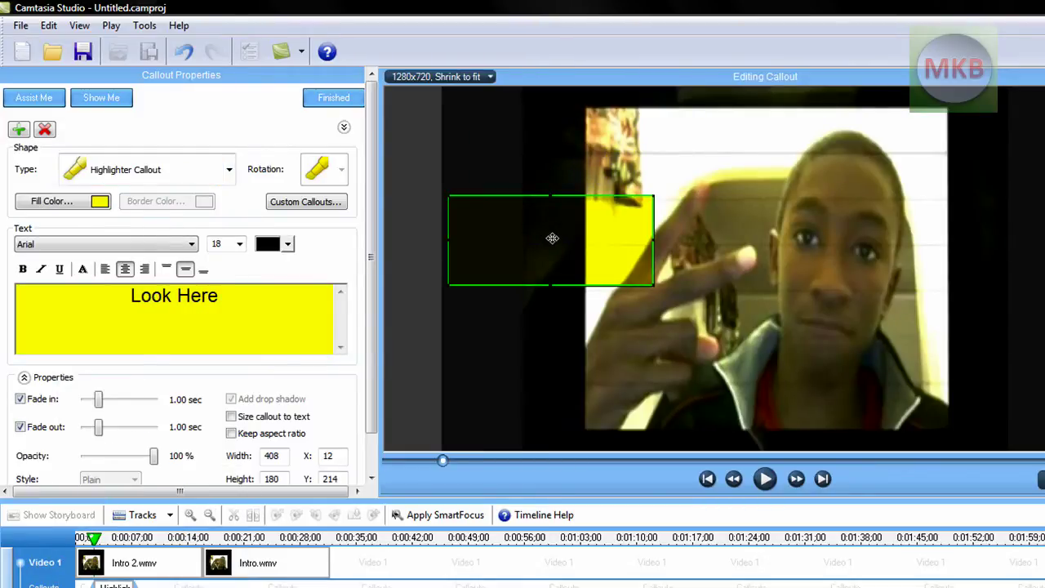
left_click_drag(594, 241, 727, 267)
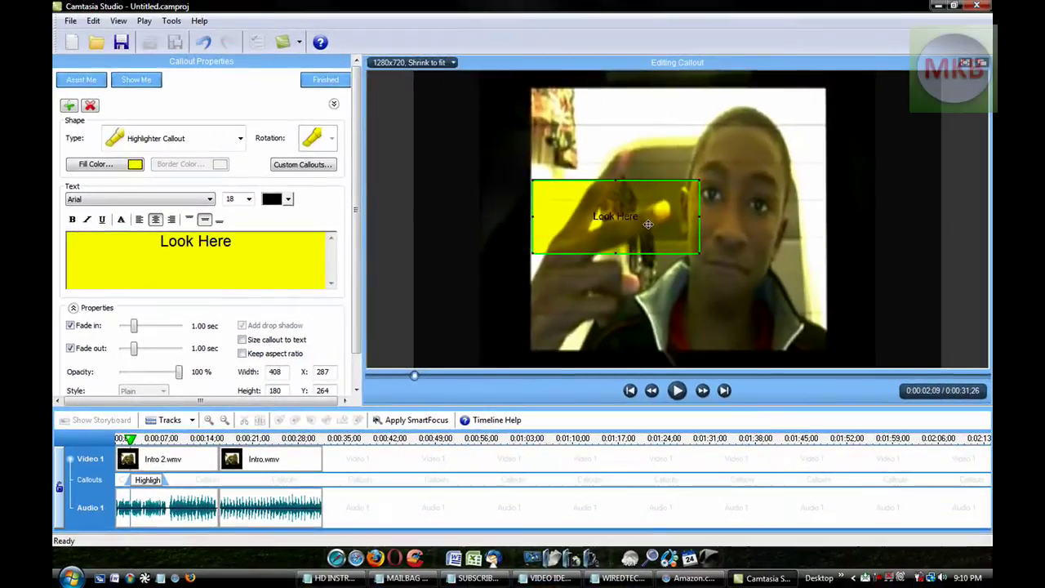
mouse_move(647, 224)
left_mouse_down()
mouse_move(637, 241)
mouse_move(636, 219)
left_mouse_up()
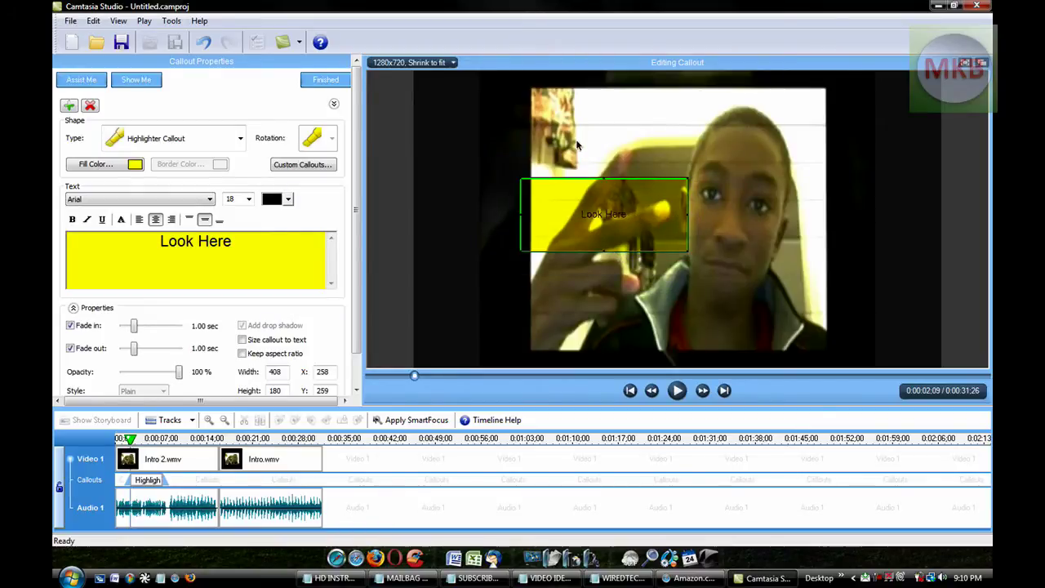
left_click(240, 138)
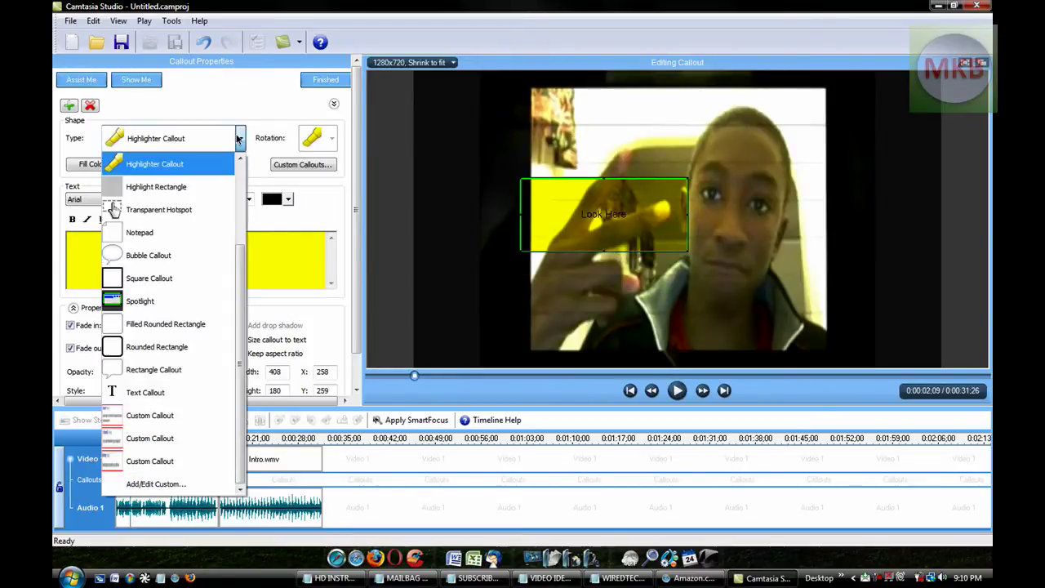
left_click(240, 138)
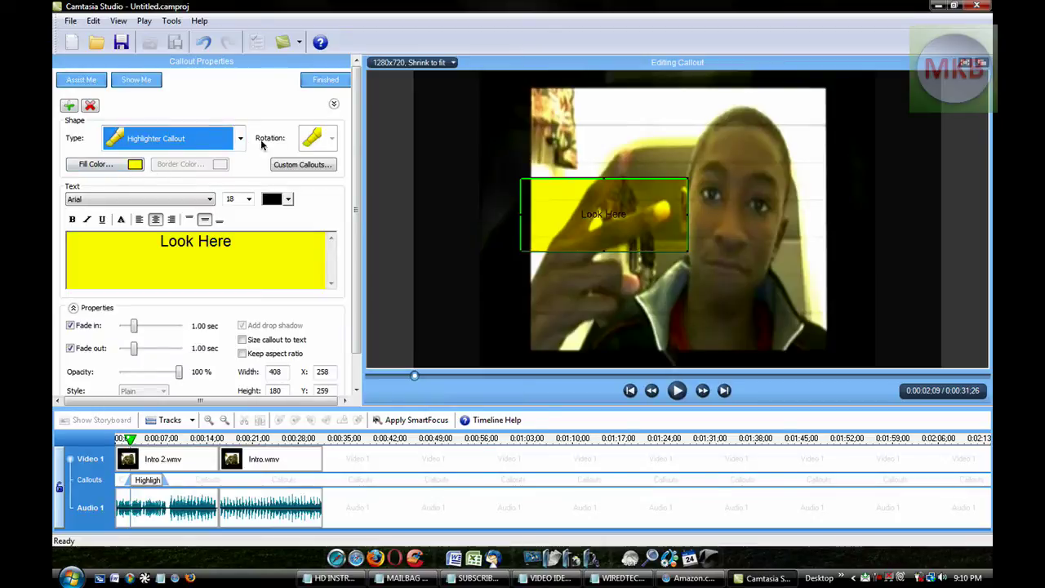
- Change the callout to a Highlight Rectangle and move it left
left_click(239, 138)
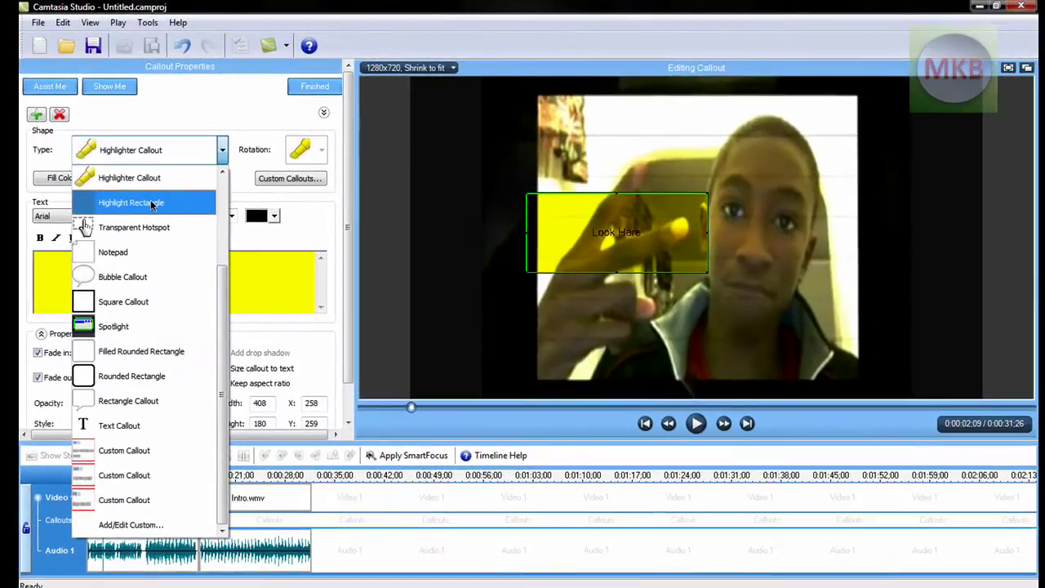
left_click(146, 203)
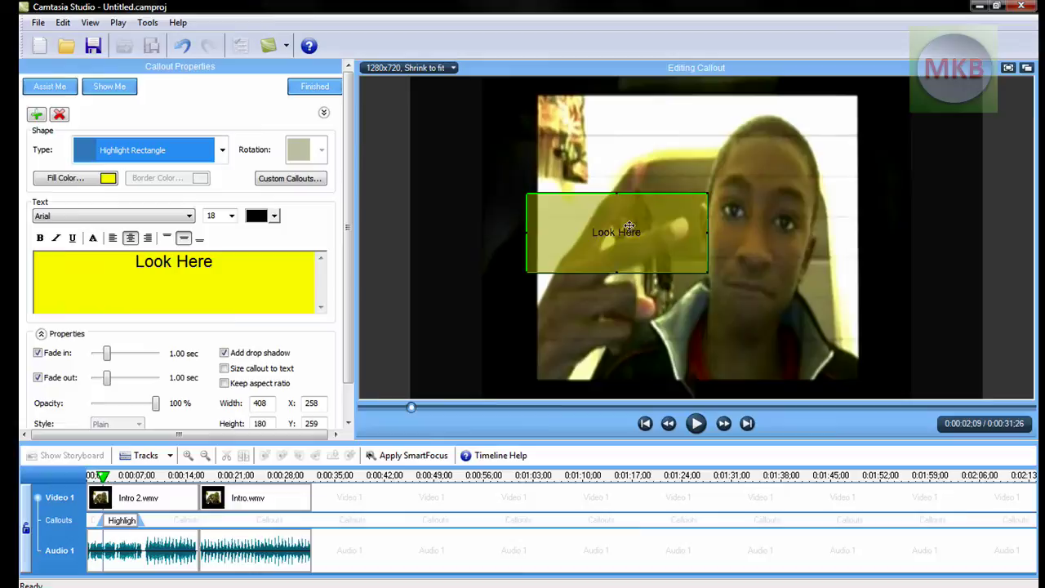
left_click_drag(629, 222, 596, 218)
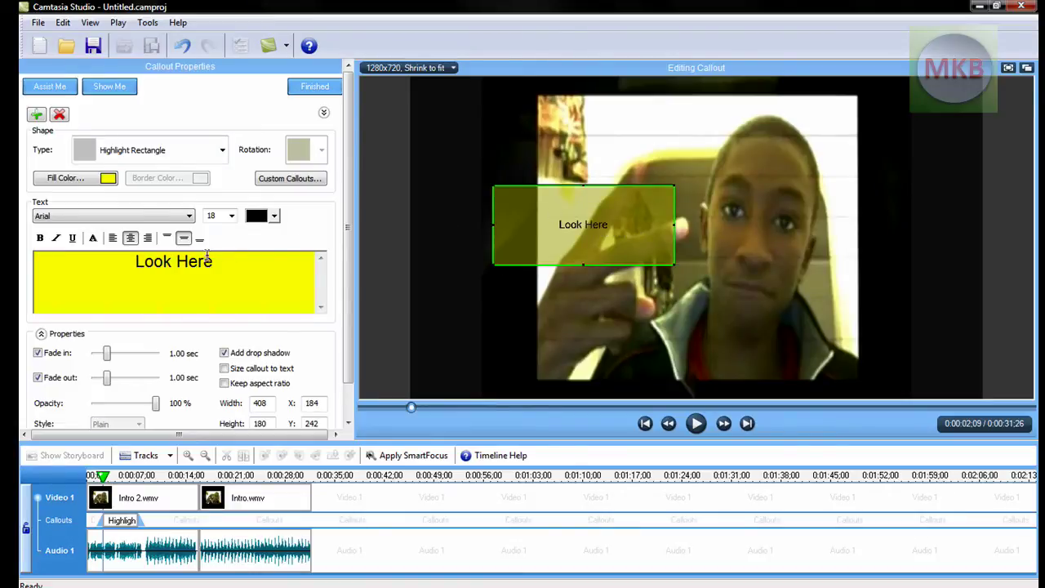
- Give the Highlight Rectangle a grey fill and shift it left to X 125, Y 231
left_click(100, 180)
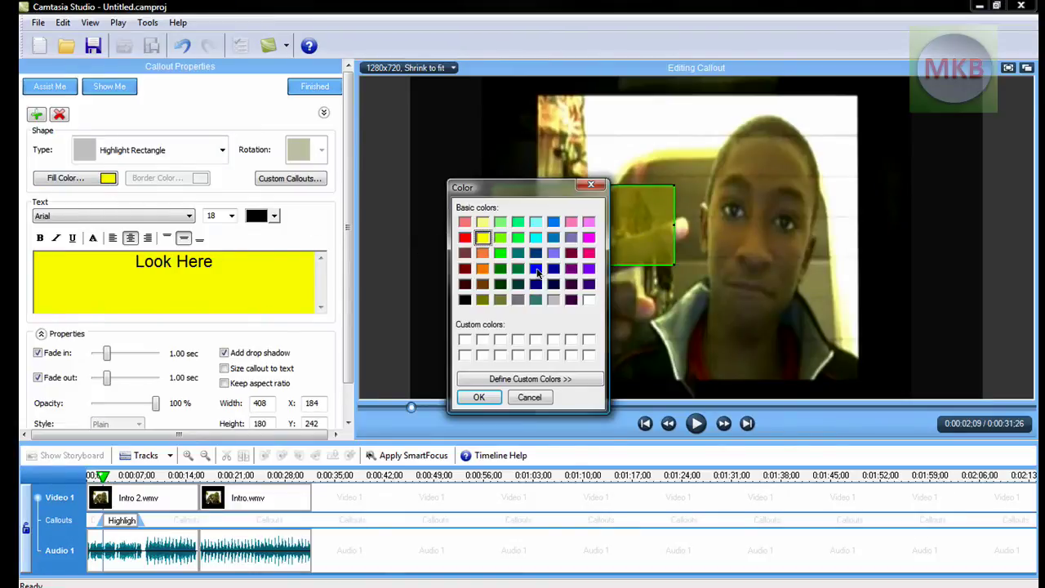
left_click(553, 300)
left_click(479, 397)
left_click_drag(584, 236, 556, 224)
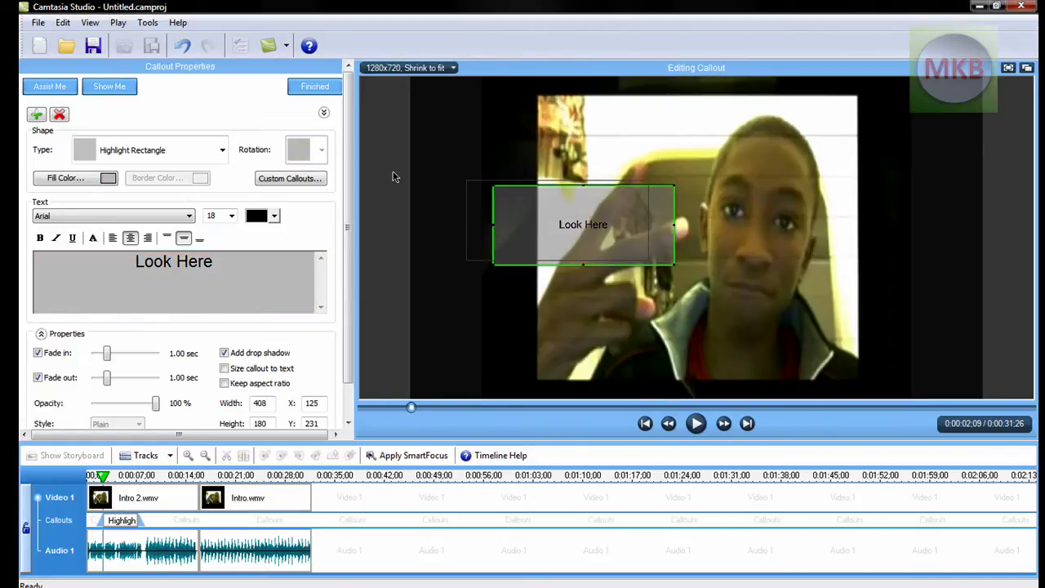
left_click(222, 149)
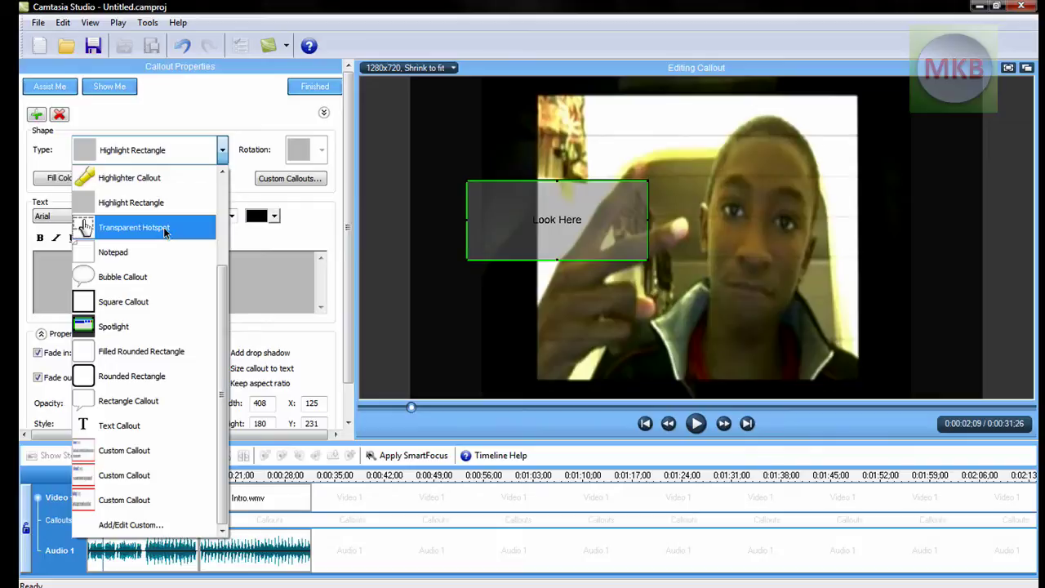
- Make the callout a grey Notepad, shift it left, and rotate it so the folded corner sits top-right
left_click(148, 252)
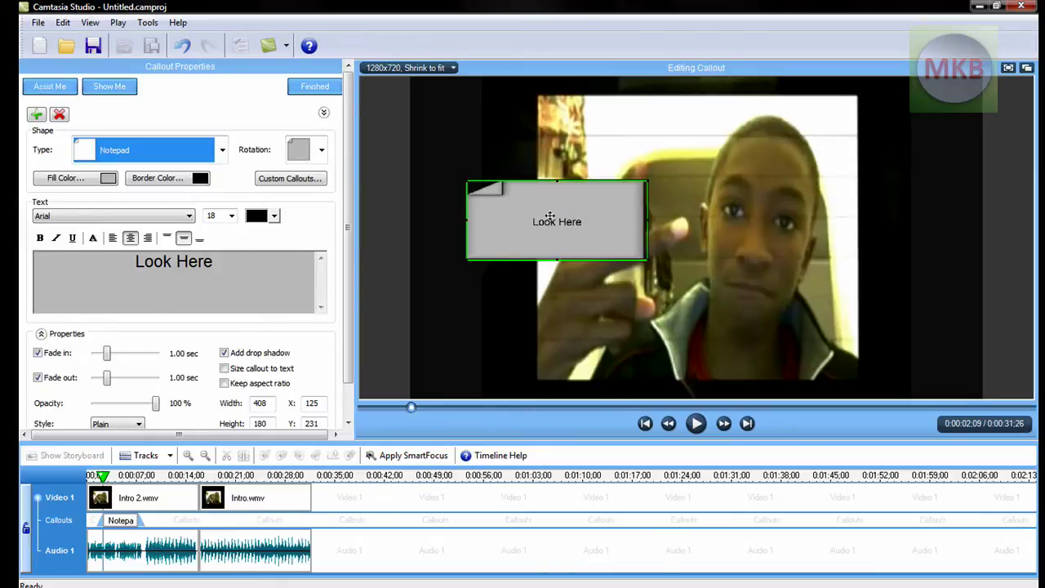
left_click_drag(506, 243, 487, 242)
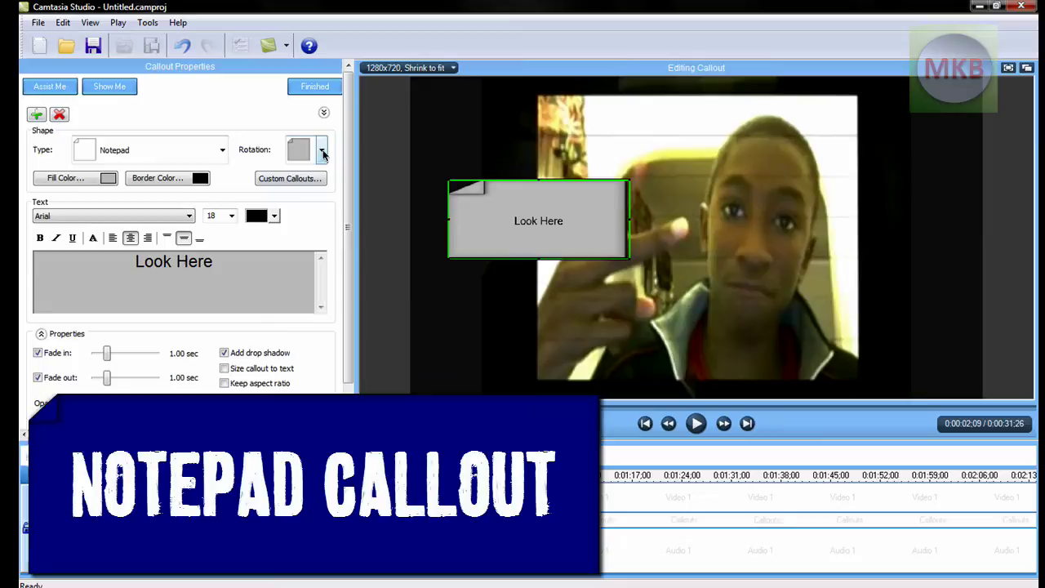
left_click(322, 151)
left_click(311, 202)
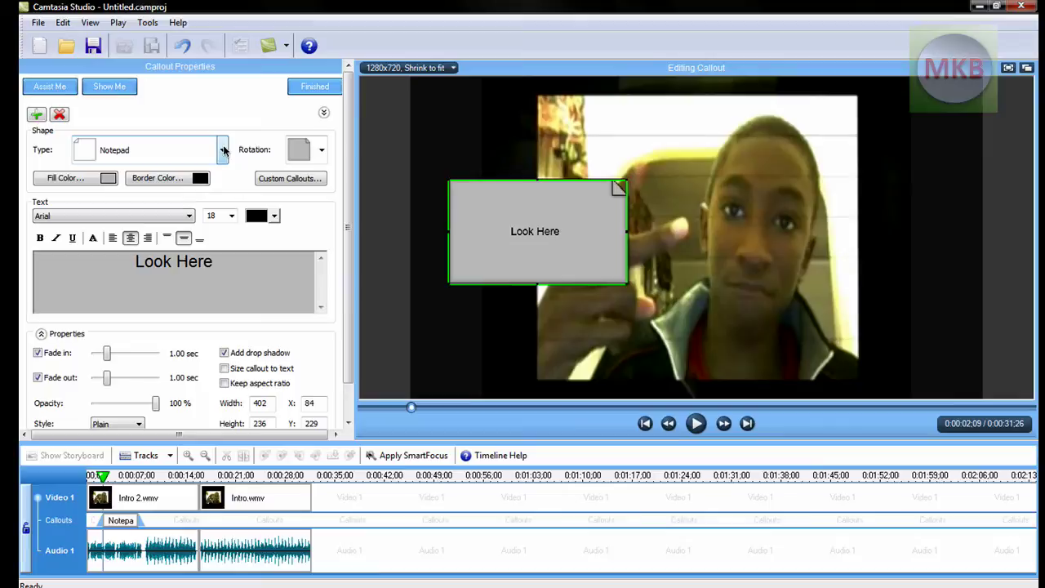
left_click(223, 150)
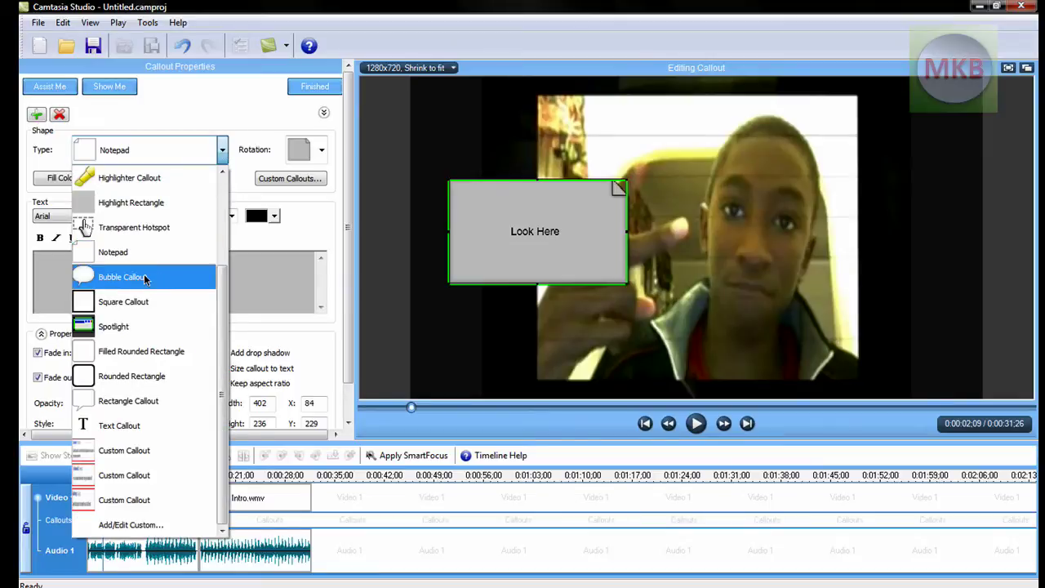
- Switch the callout to a 60% Spotlight and move it up-right to X 257, Y 152
left_click(135, 328)
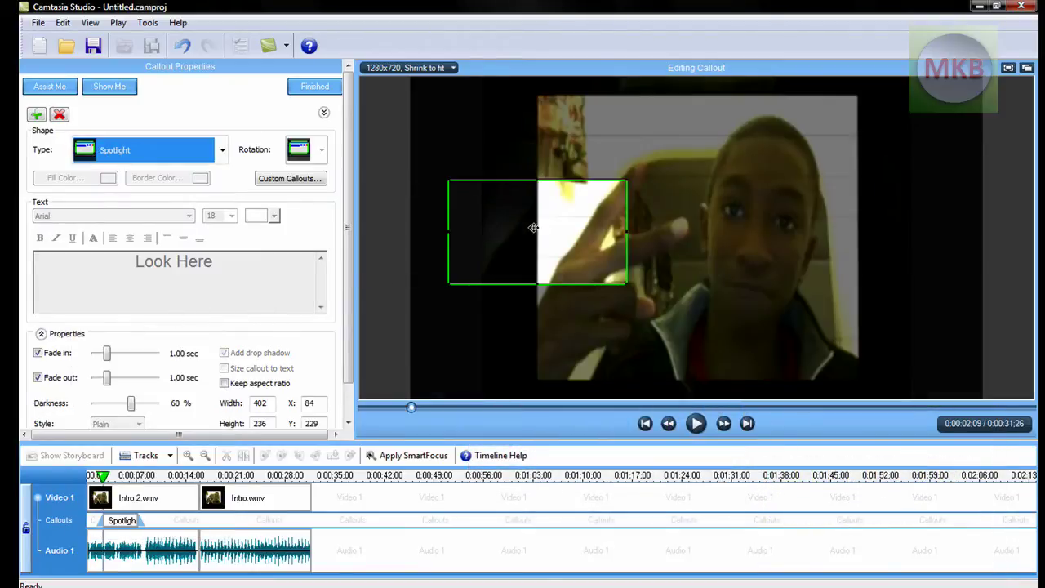
left_click_drag(533, 228, 576, 217)
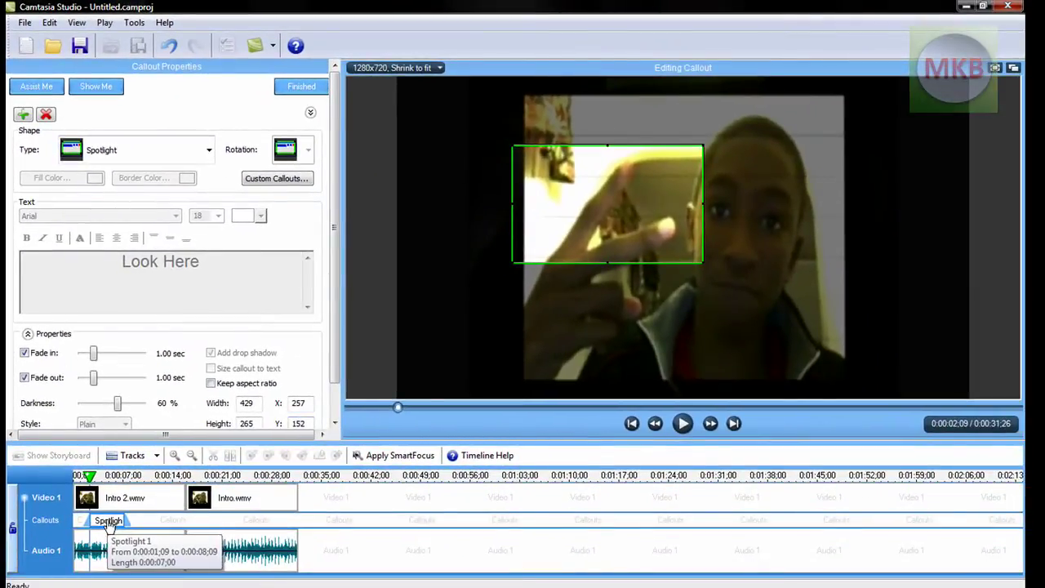
left_click(208, 150)
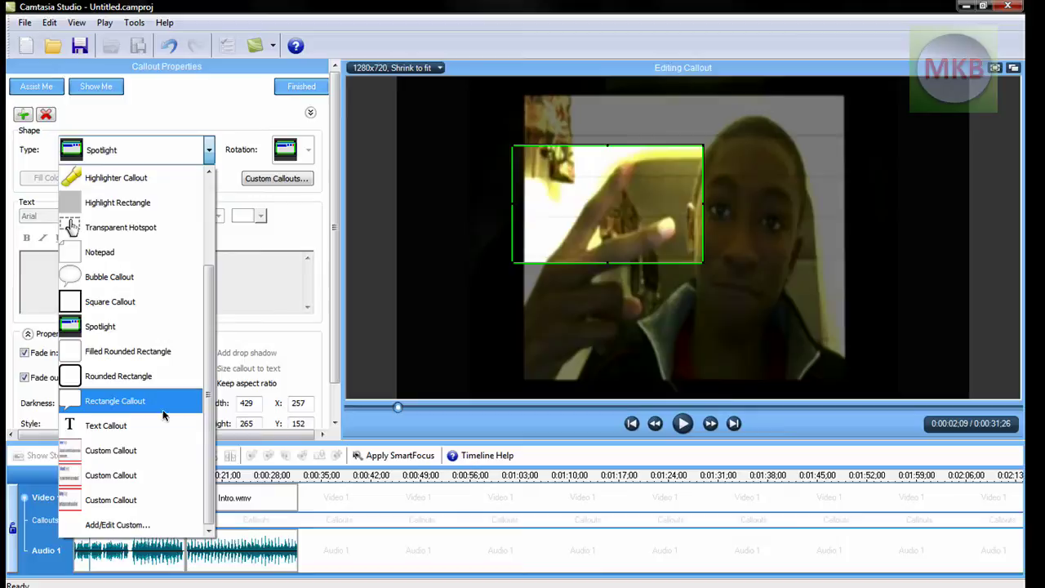
- Switch to a Text Callout at the top of the video with 'Look Here' in Calibri 28, nudged right
left_click(136, 425)
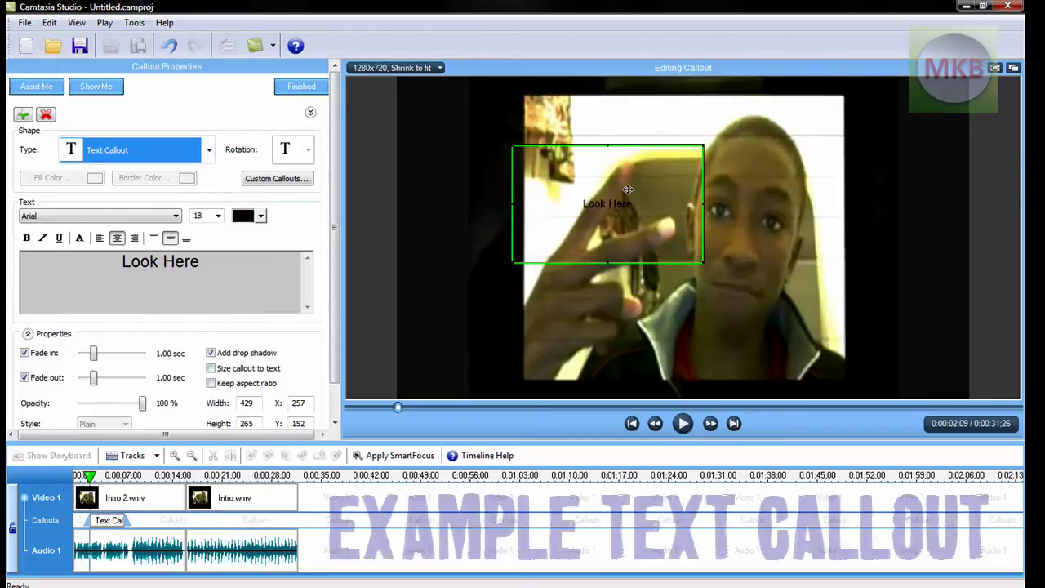
left_click_drag(623, 176, 625, 108)
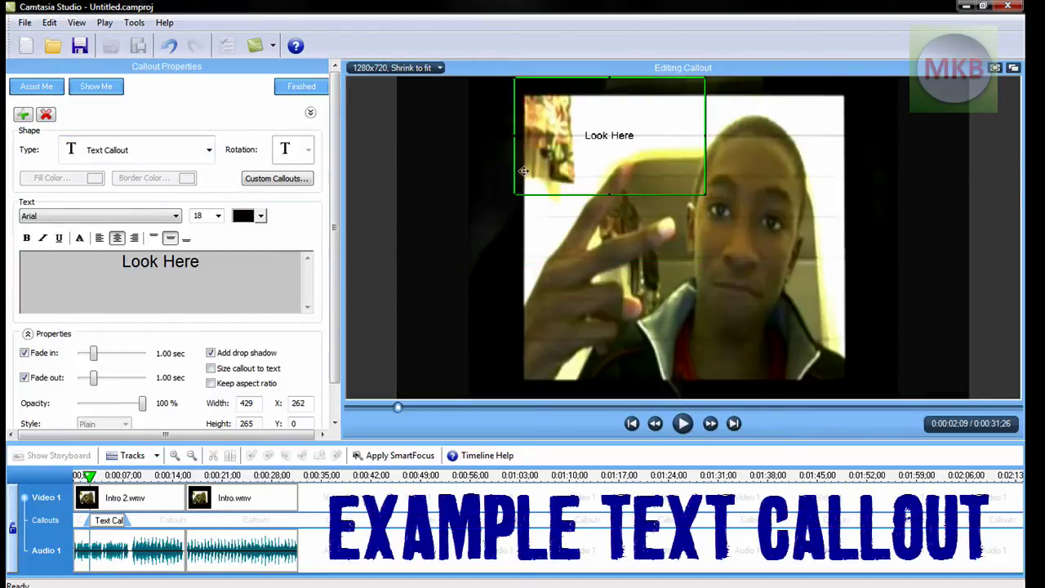
left_click_drag(209, 256, 84, 272)
left_click(105, 216)
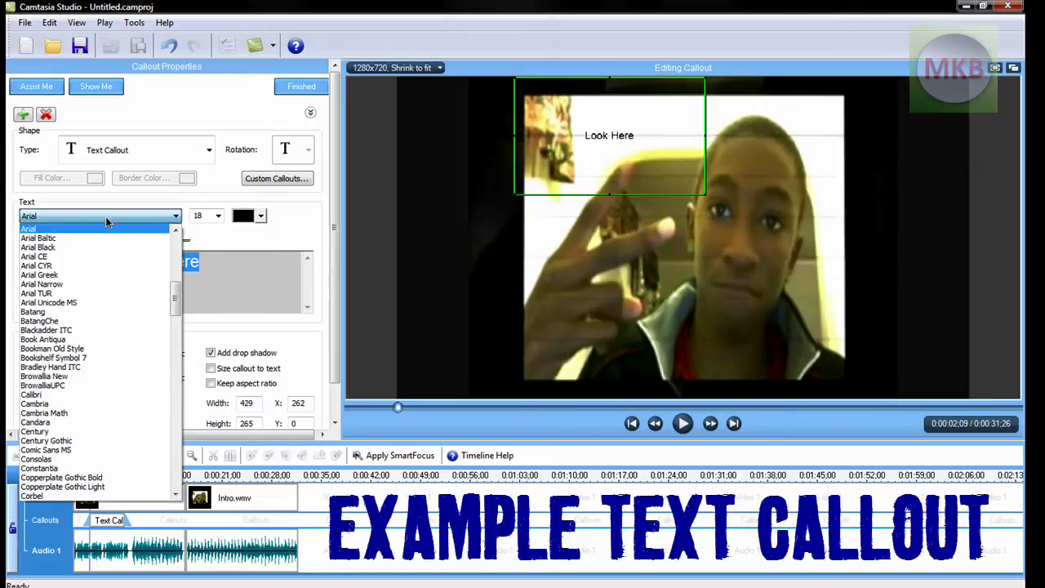
scroll(97, 290, "down", 4)
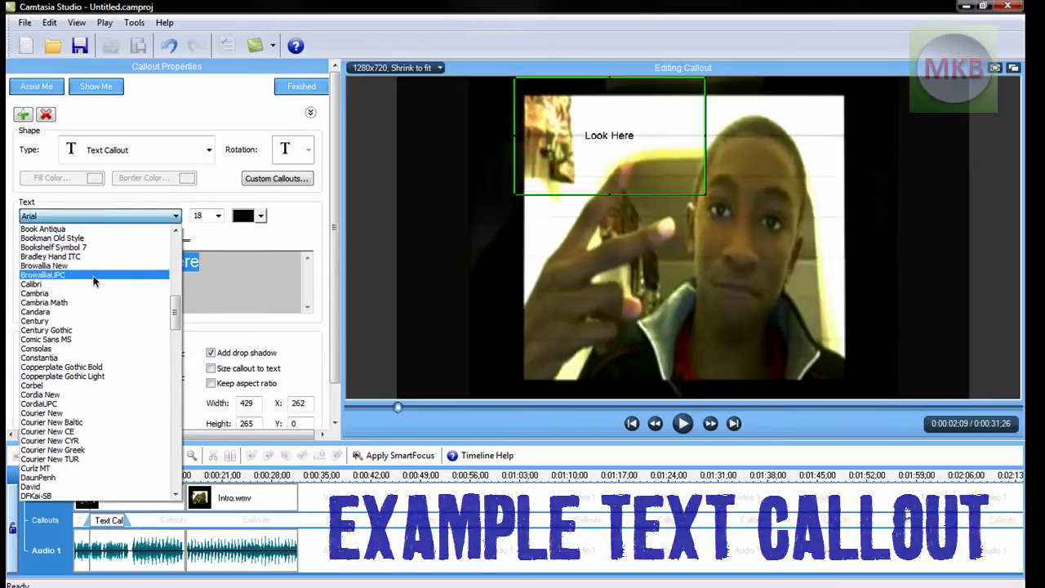
left_click(63, 287)
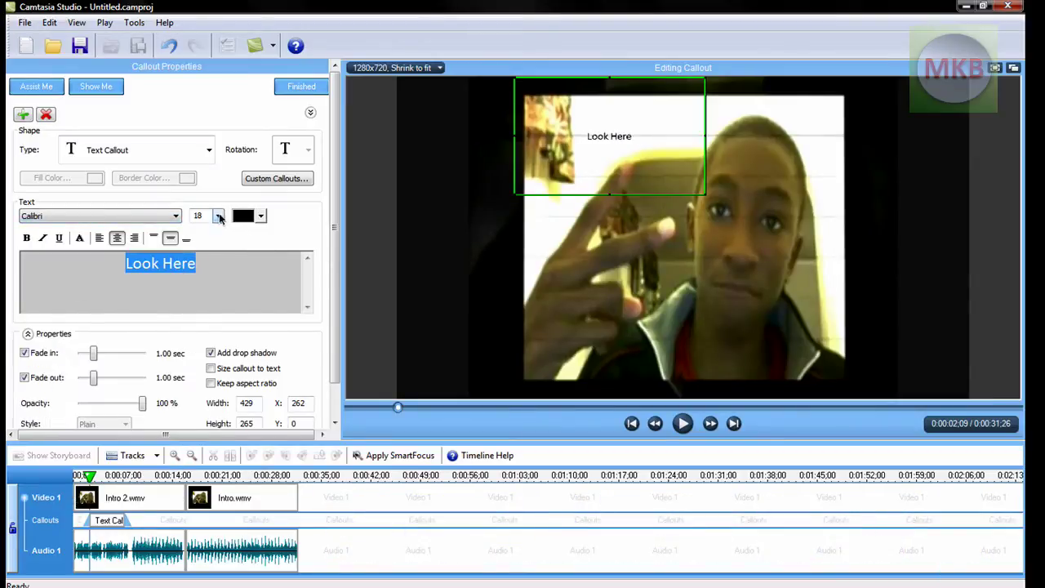
left_click(219, 217)
left_click(214, 347)
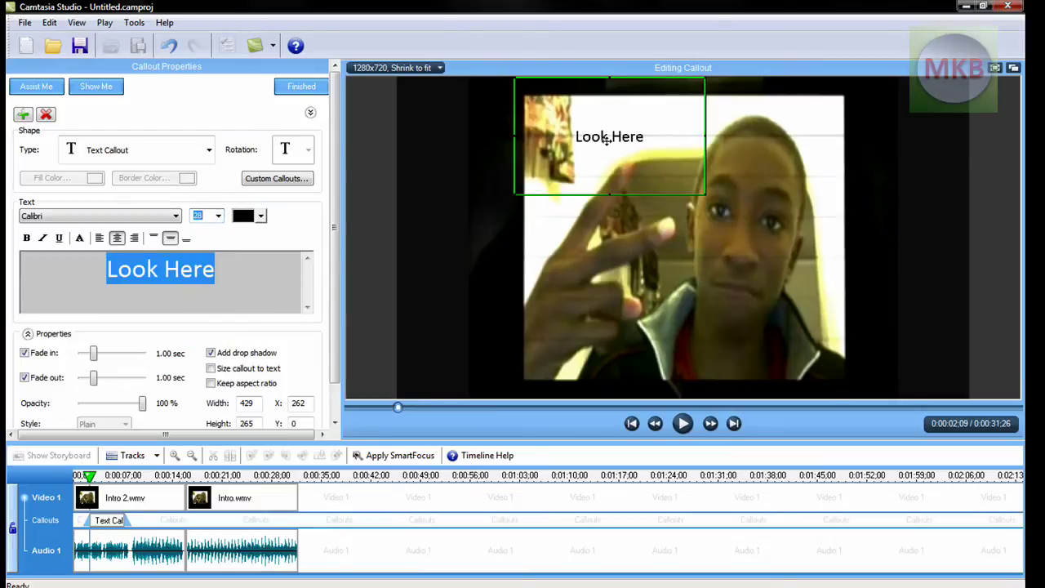
left_click_drag(607, 140, 627, 139)
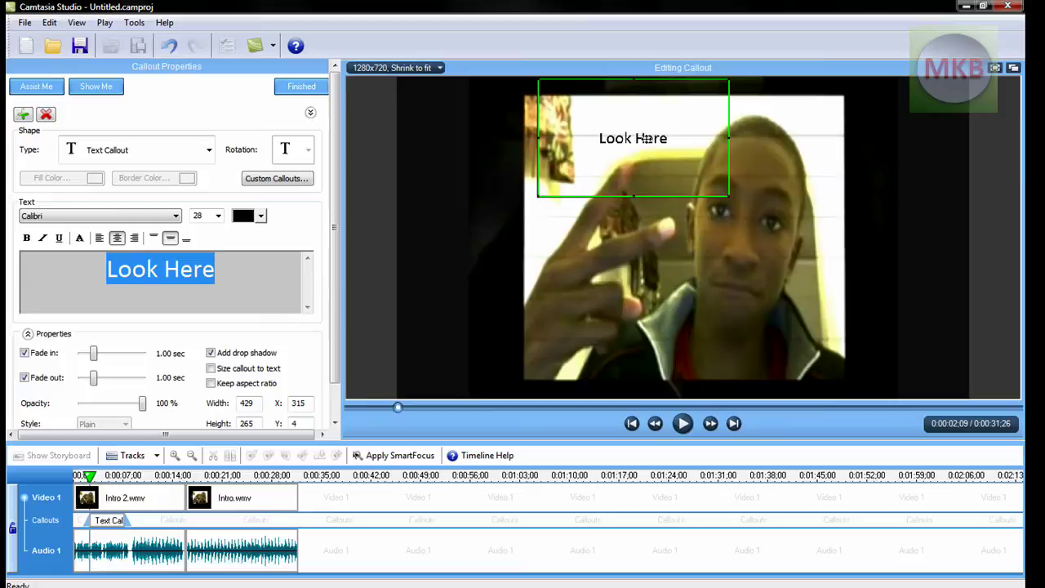
left_click(209, 154)
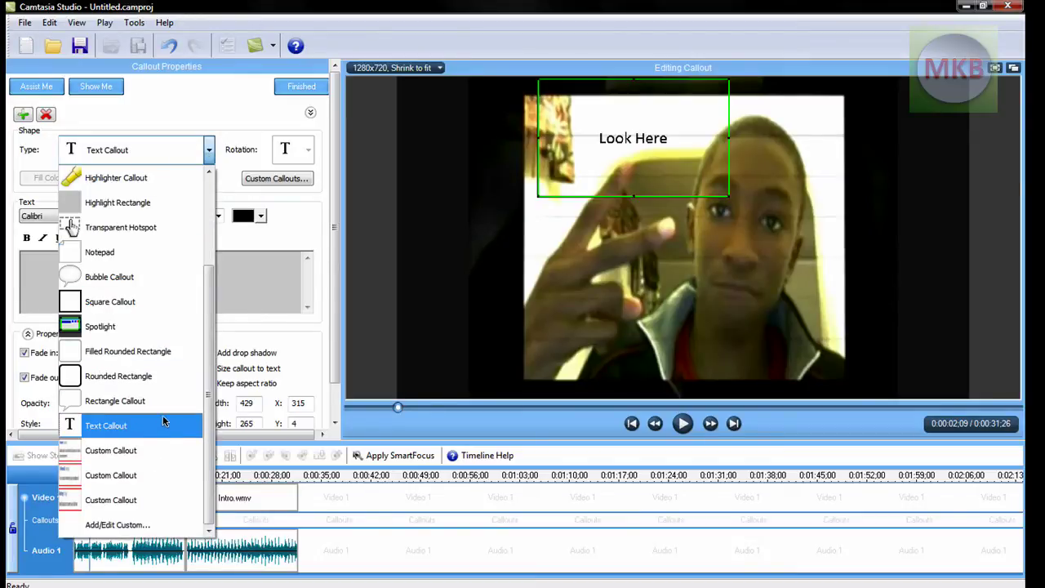
- Remove all three saved background images from the custom callout manager
left_click(108, 527)
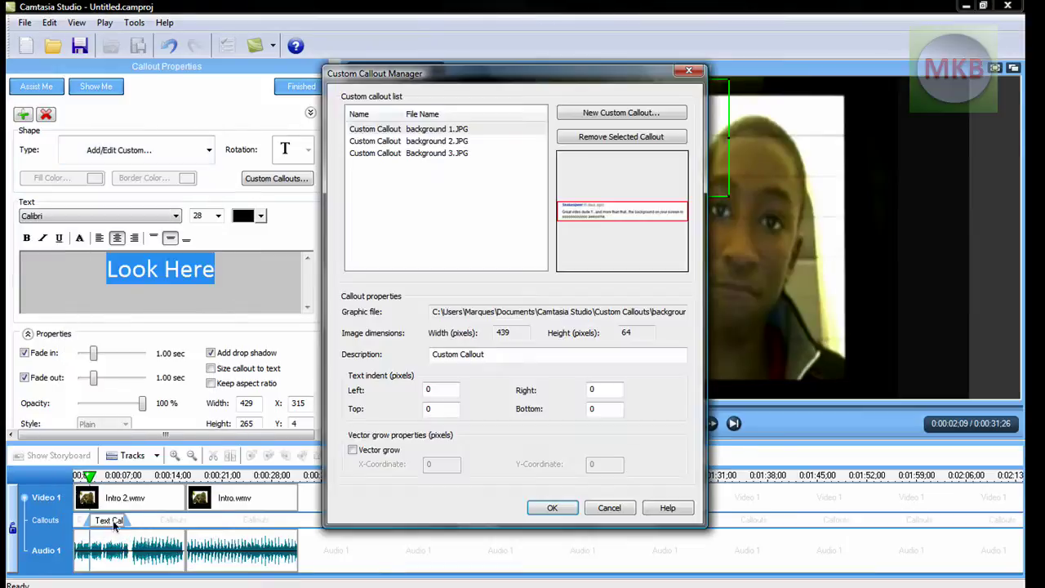
left_click(459, 156)
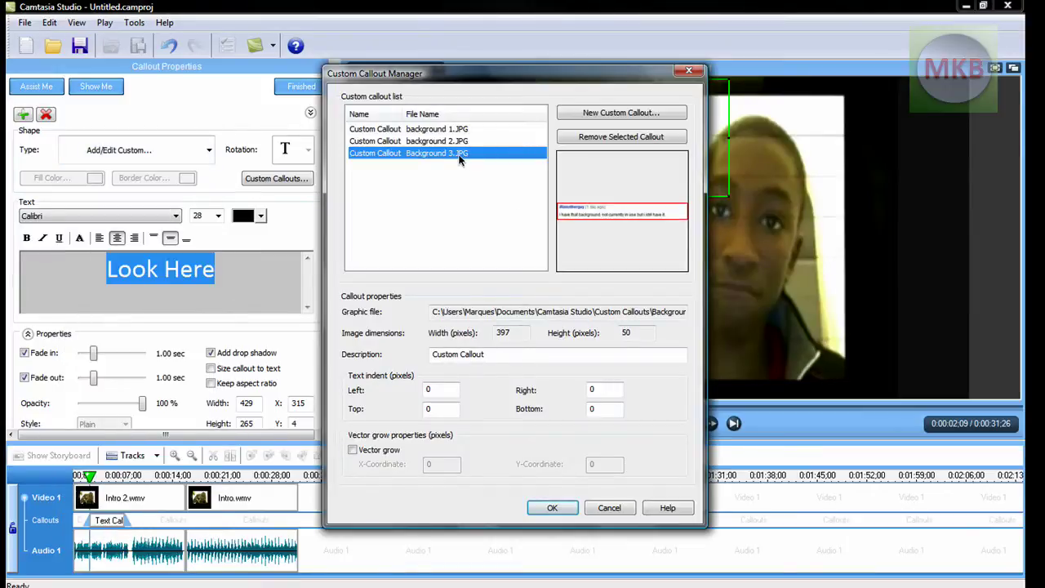
left_click(580, 137)
left_click(462, 141)
left_click(613, 136)
left_click(461, 129)
left_click(598, 136)
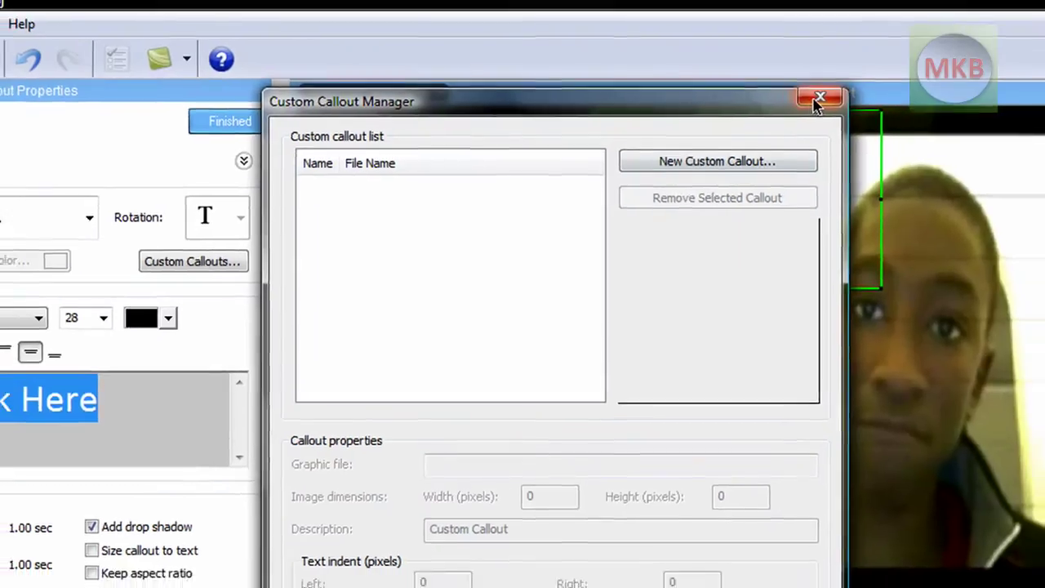
left_click(831, 99)
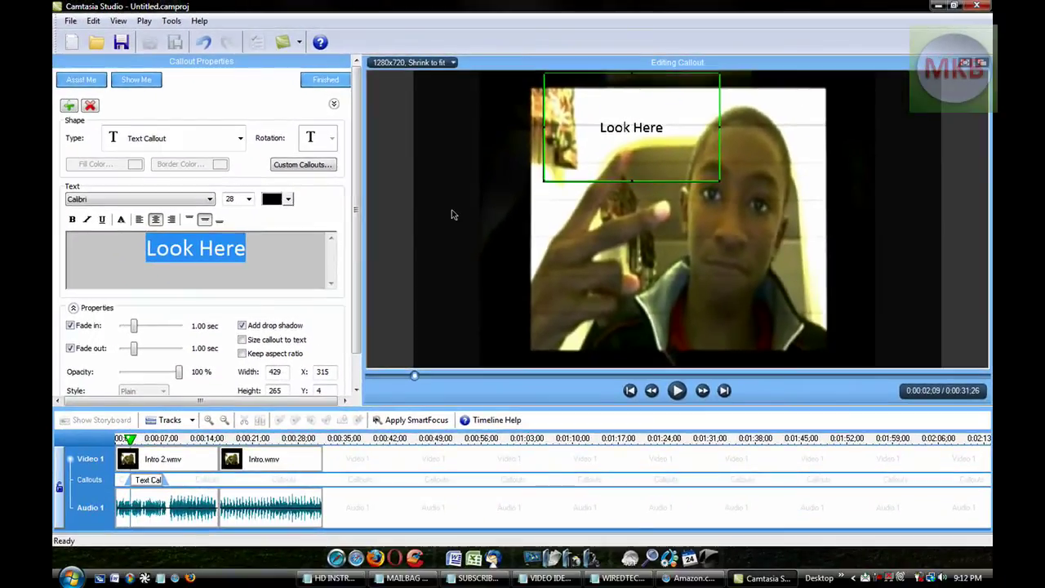
- Deselect the 'Look Here' text and open the Start menu to search for a program
left_click(210, 244)
left_click(198, 249)
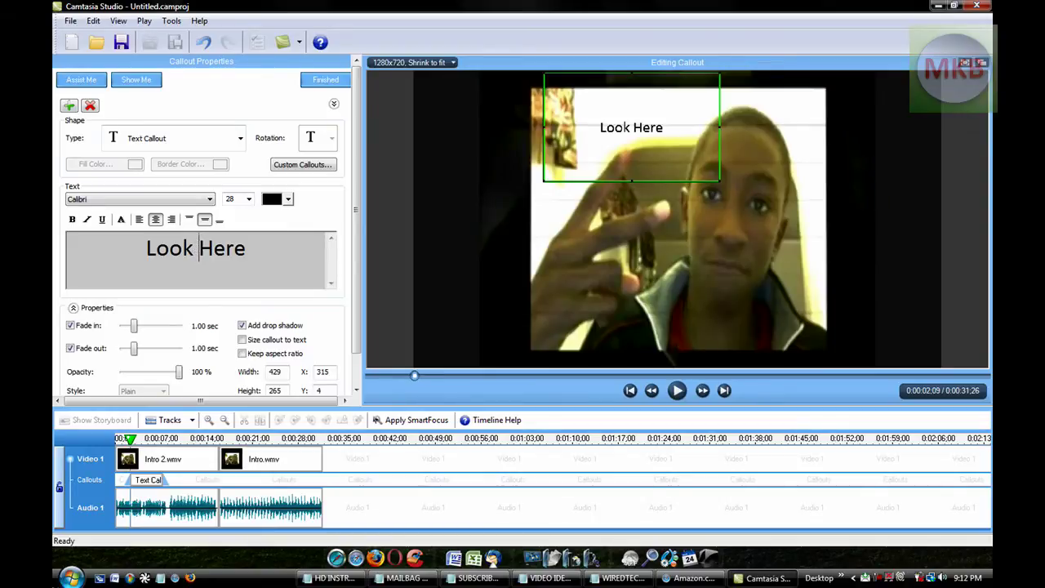
left_click(71, 578)
- Launch Snipping Tool via 'snip' and capture Camtasia's menu bar and toolbar
type("snip")
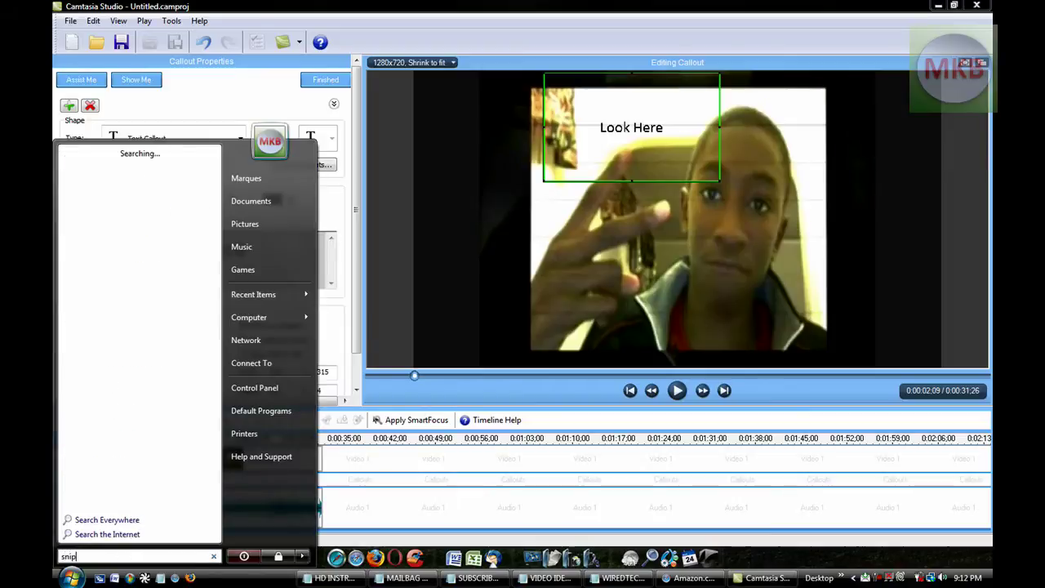
left_click(71, 579)
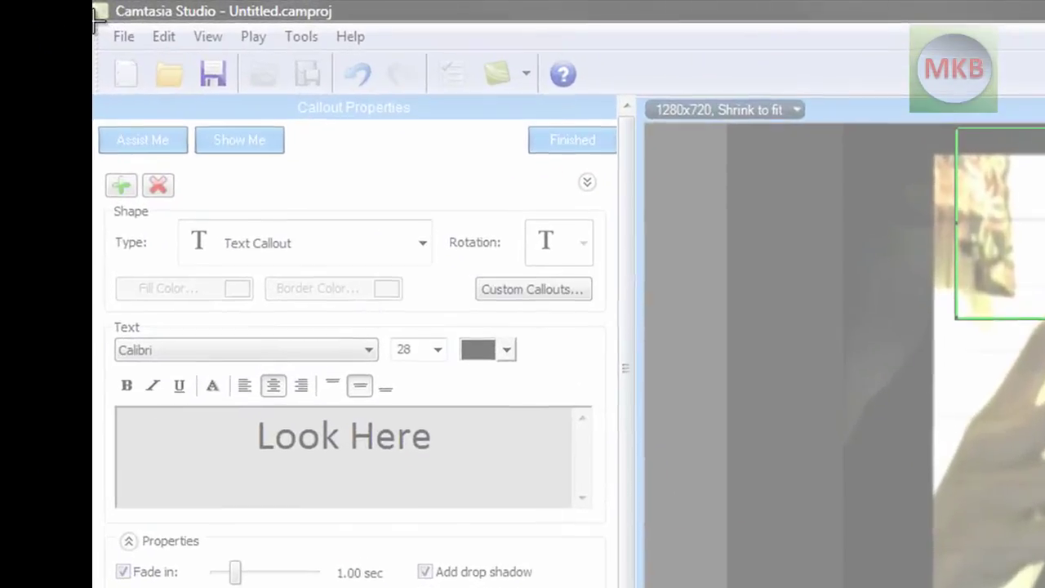
left_click_drag(54, 13, 192, 43)
left_click_drag(338, 76, 596, 101)
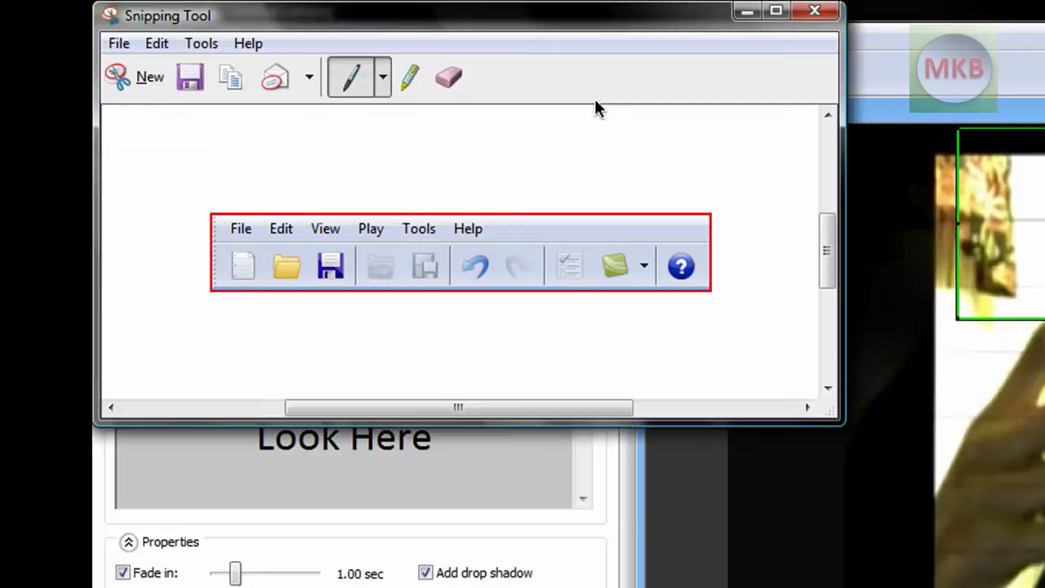
- Save the snip as the JPEG 'Callout file' in Pictures and close Snipping Tool
left_click(190, 77)
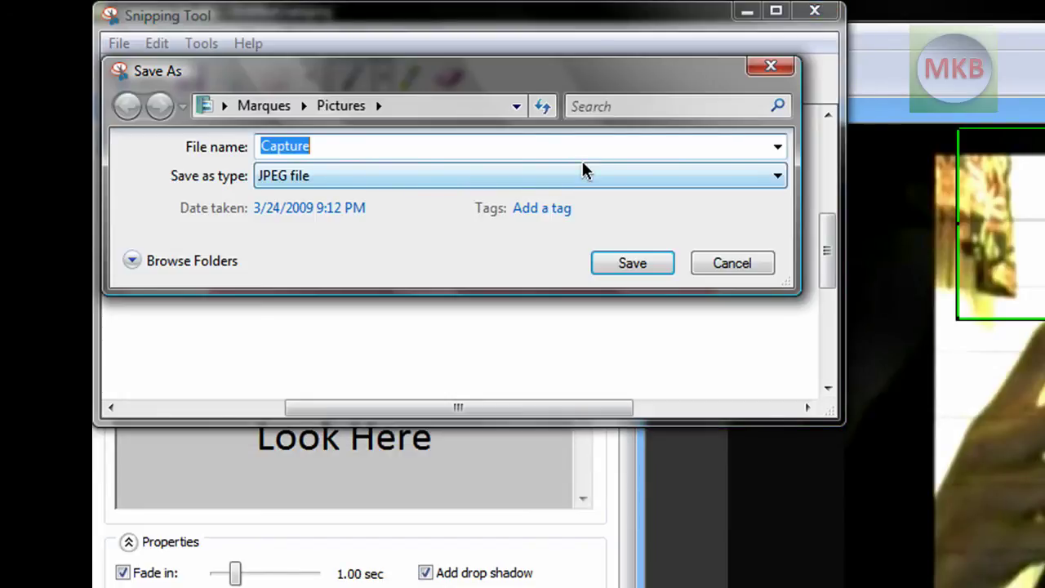
type("Callout")
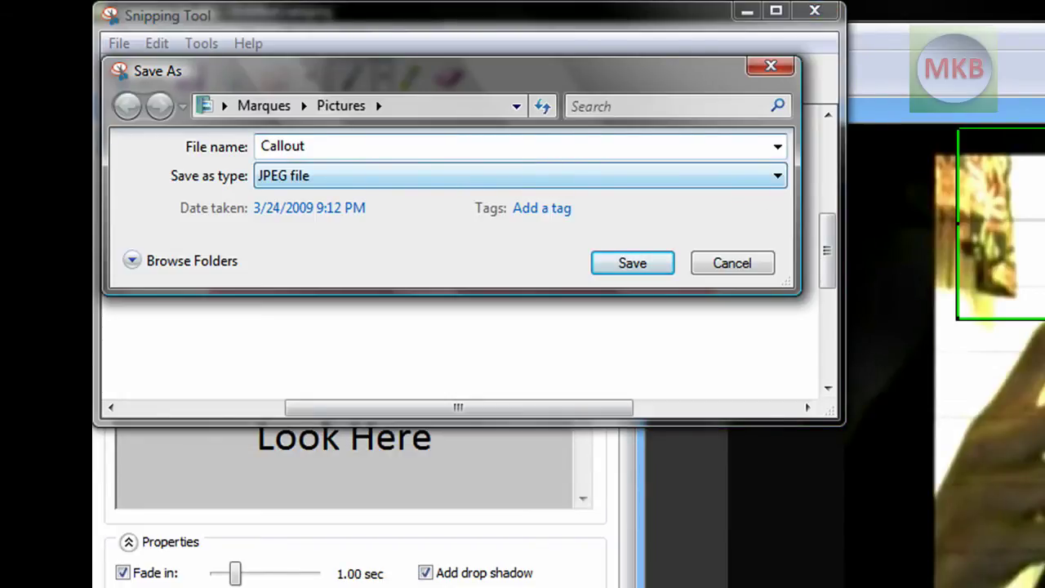
type(" file")
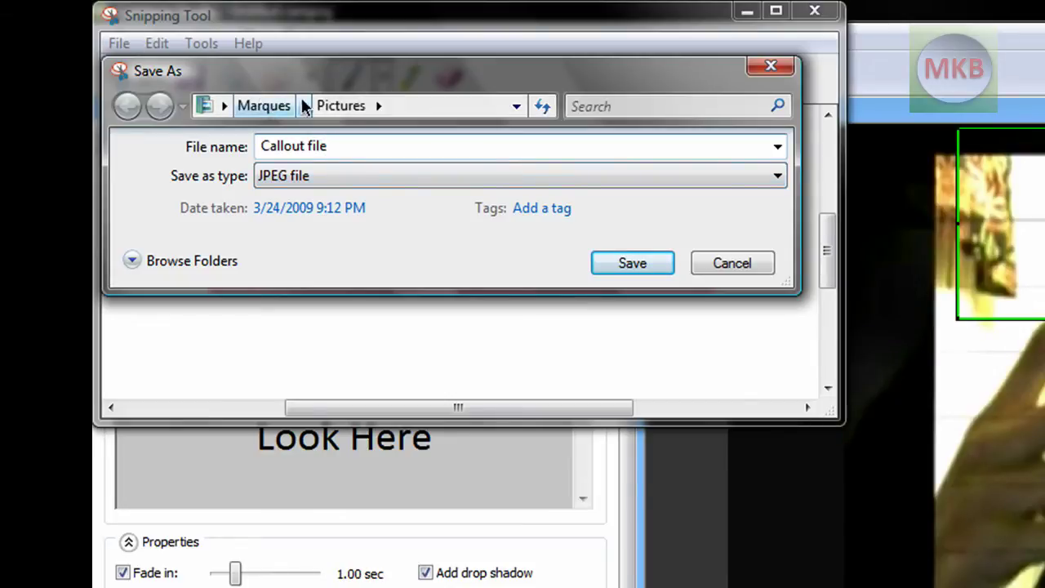
left_click(632, 263)
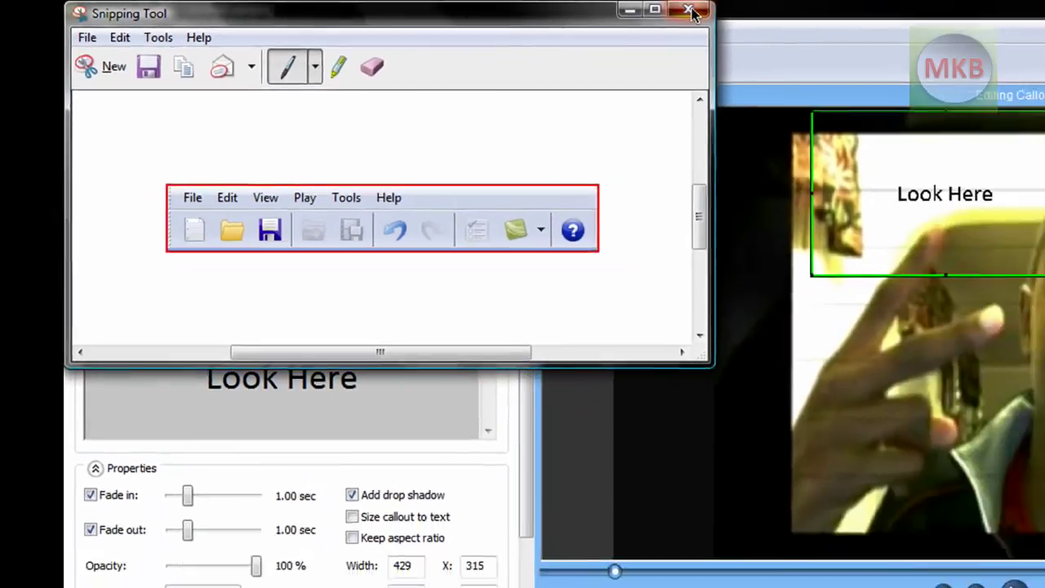
left_click(814, 10)
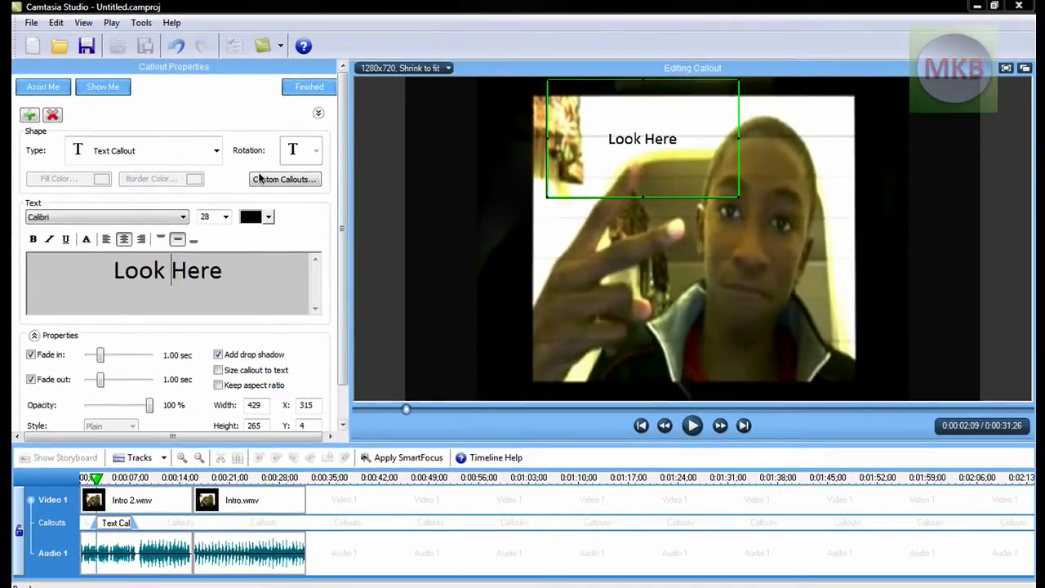
- Remove the Background 1, 2 and 3 JPG entries from the custom callout manager
left_click(217, 151)
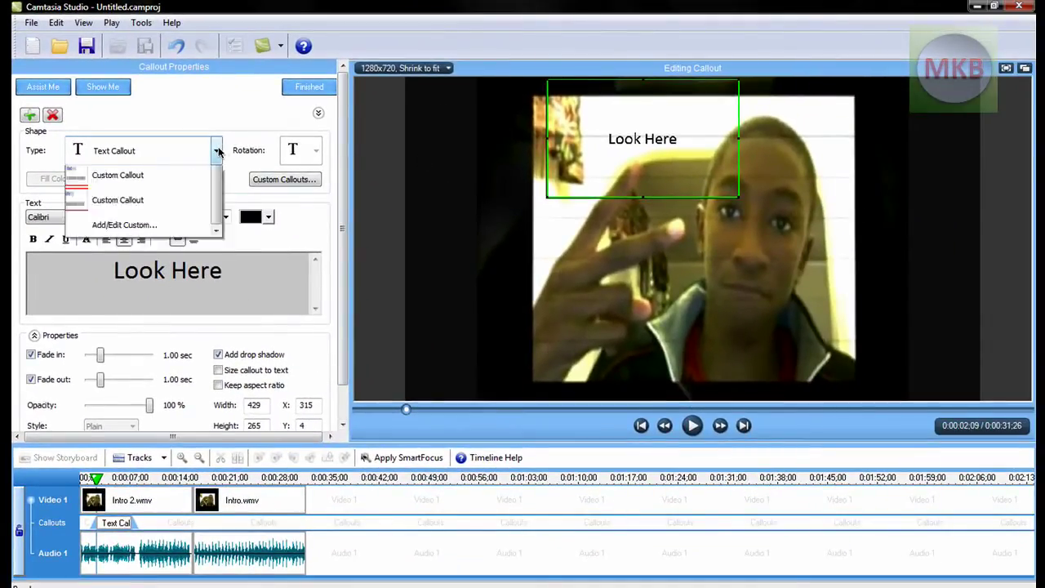
left_click(122, 526)
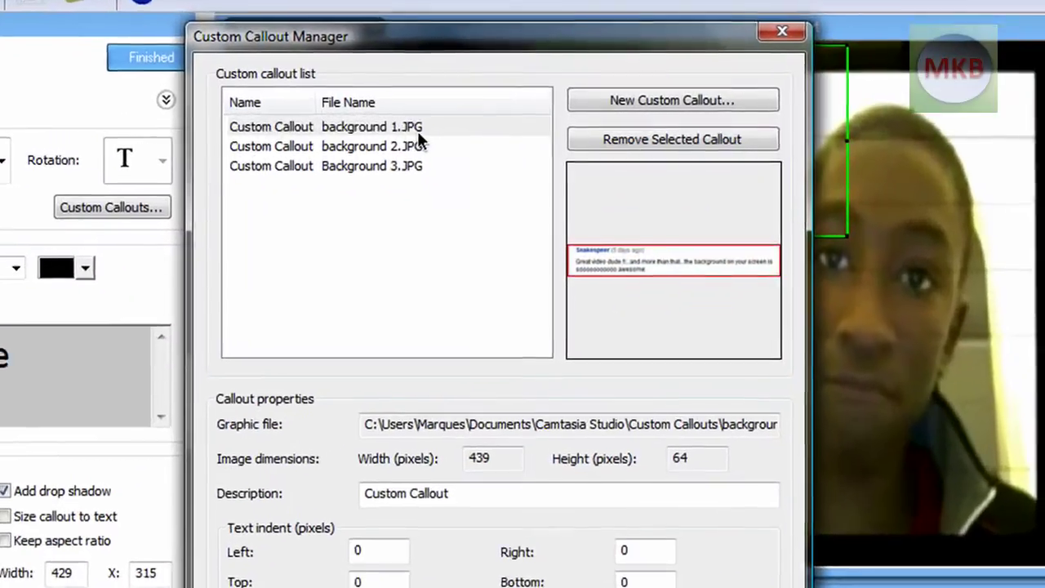
left_click(418, 131)
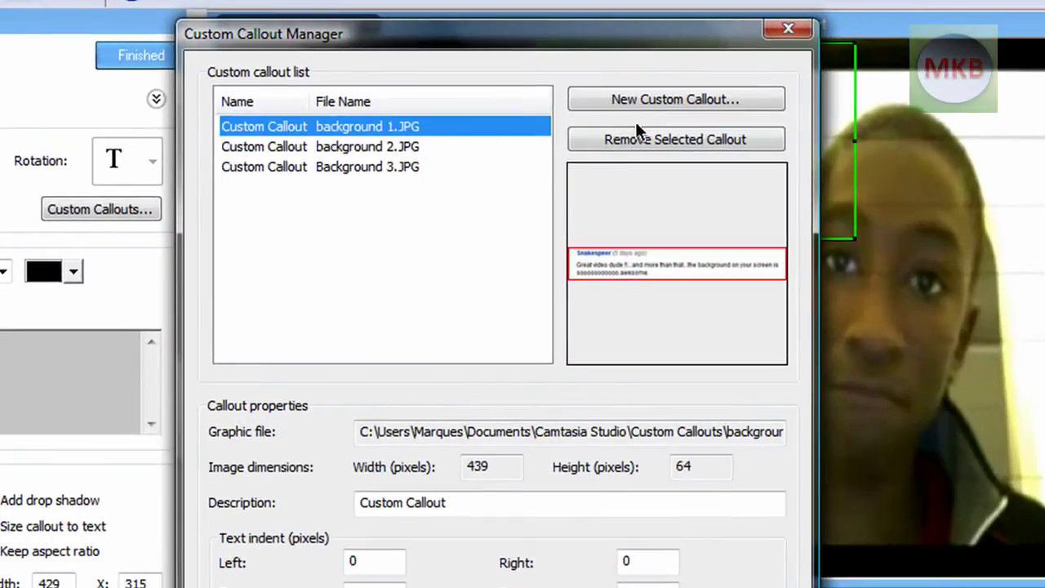
left_click(642, 132)
left_click(469, 127)
left_click(574, 140)
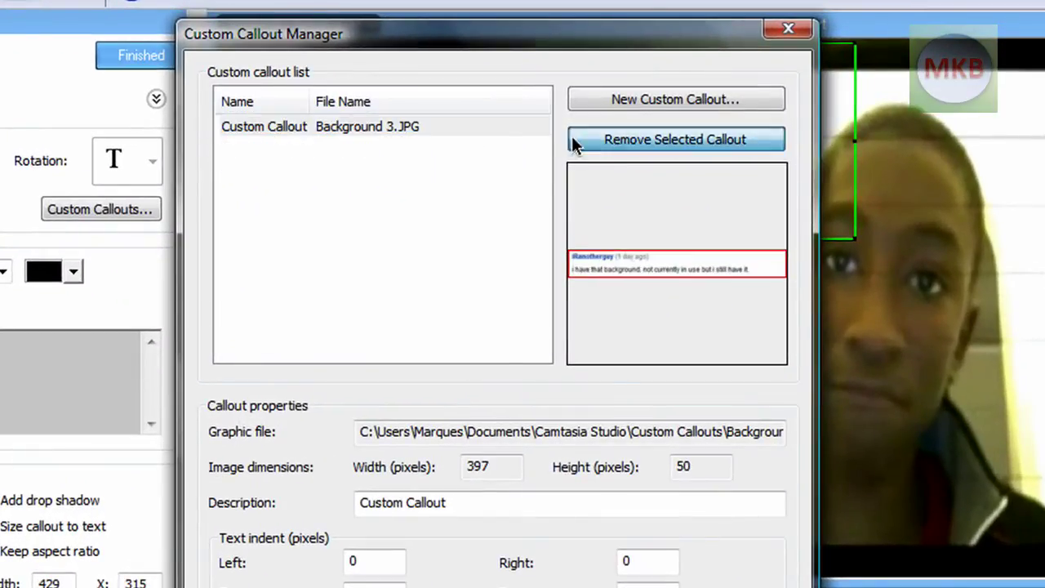
left_click(621, 139)
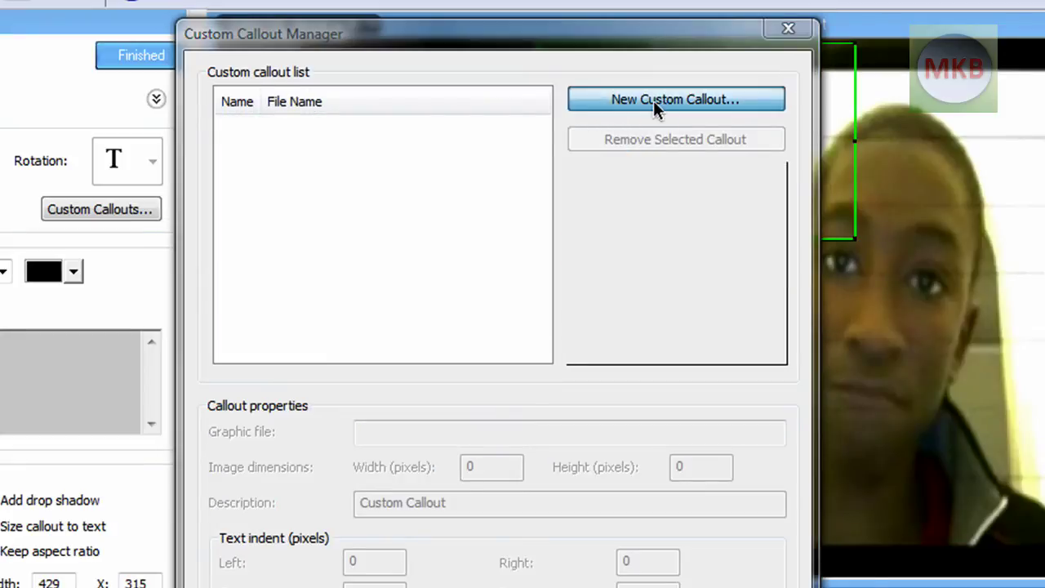
- Add Pictures\Callout file.JPG as a new custom callout image
left_click(653, 100)
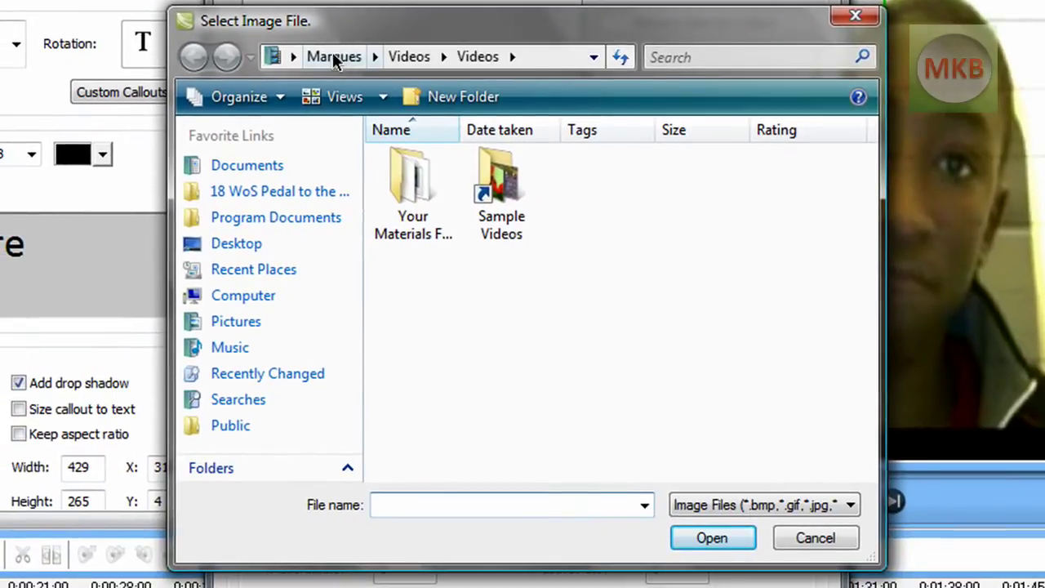
left_click(336, 56)
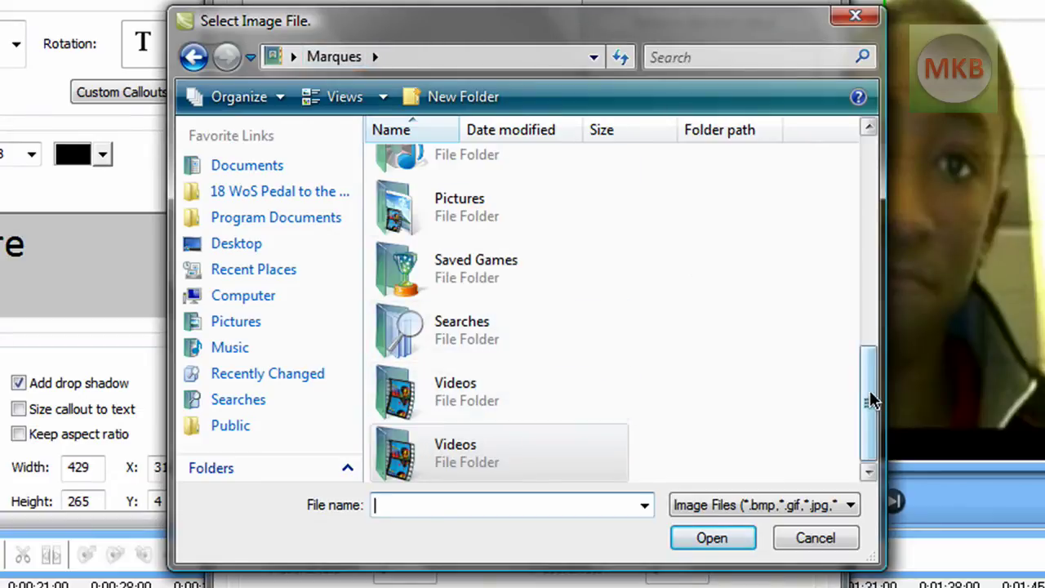
scroll(872, 392, "up", 2)
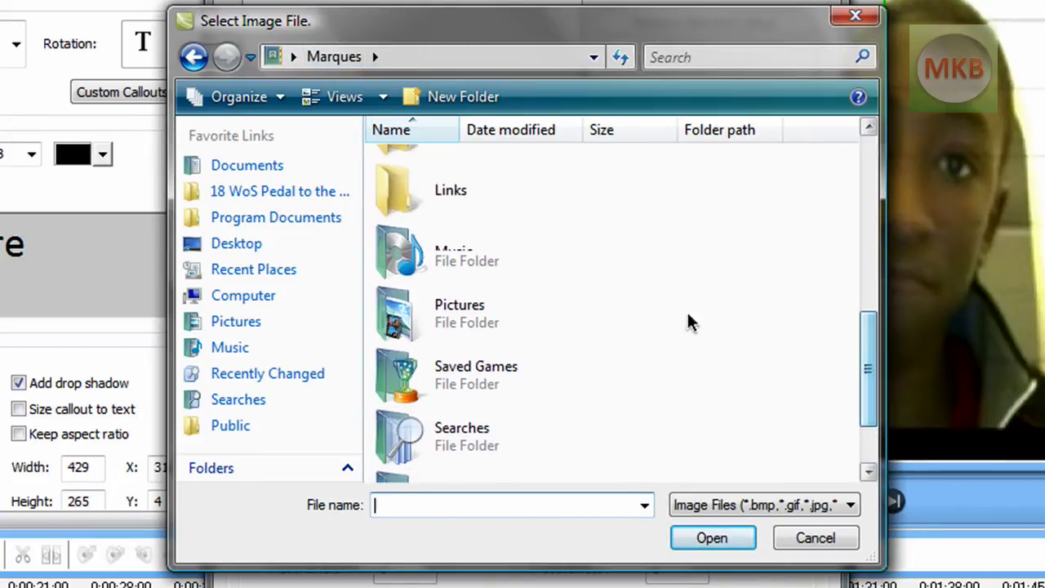
double_click(493, 339)
left_click(693, 197)
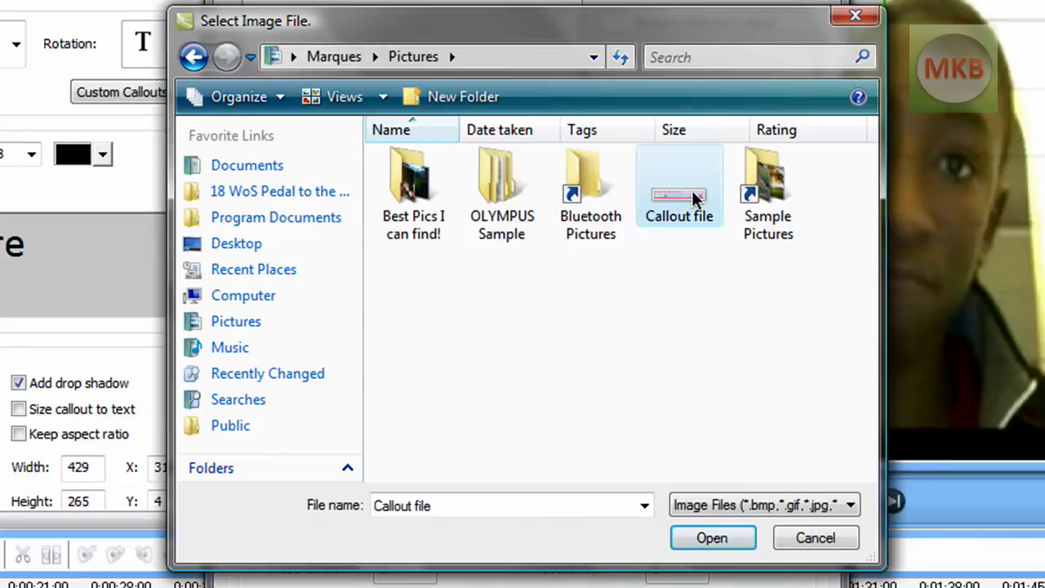
left_click(702, 536)
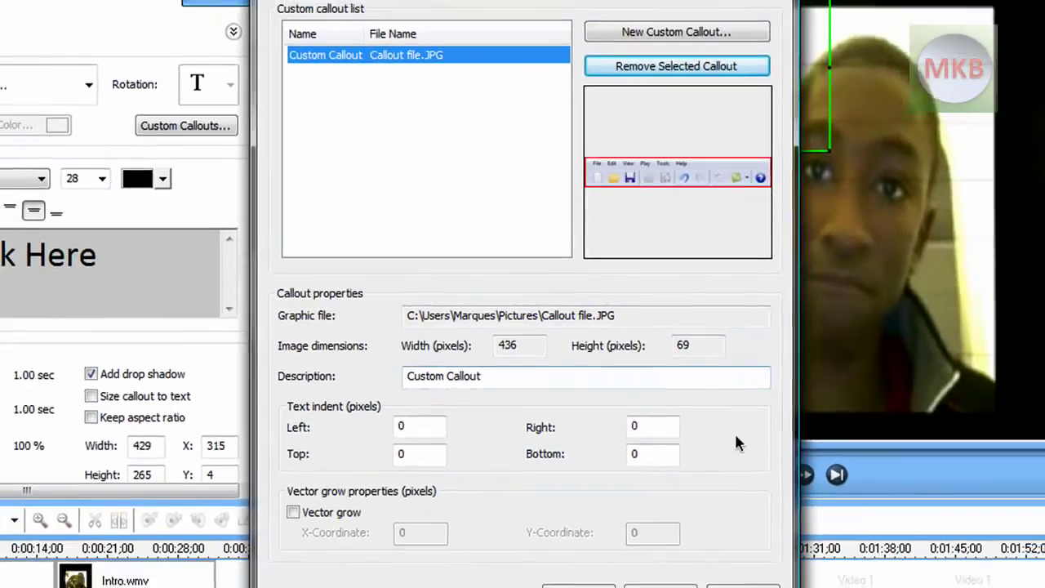
- Apply the toolbar-image custom callout to the callout and move it down in the frame
left_click(558, 516)
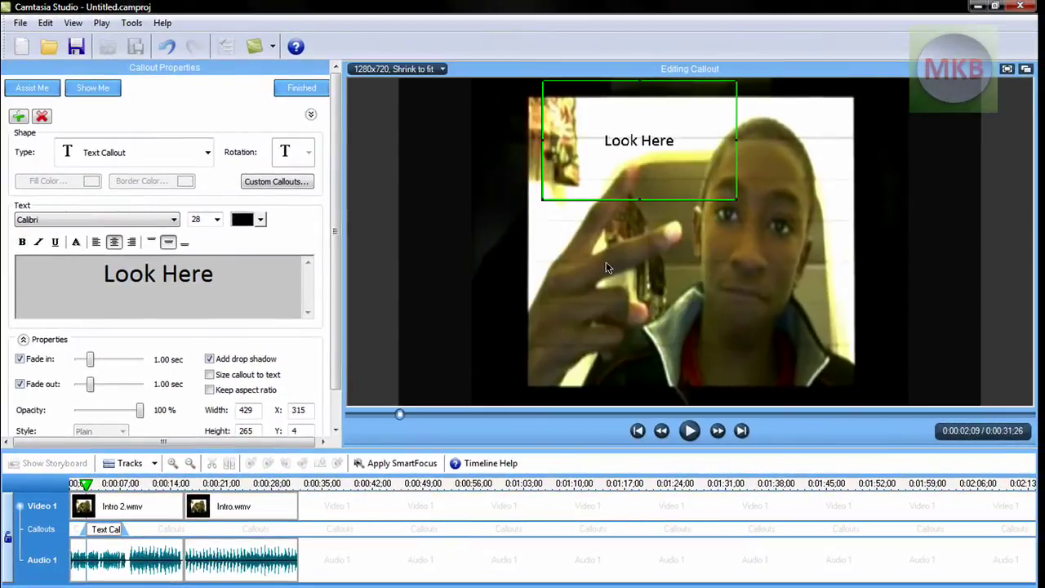
left_click(207, 152)
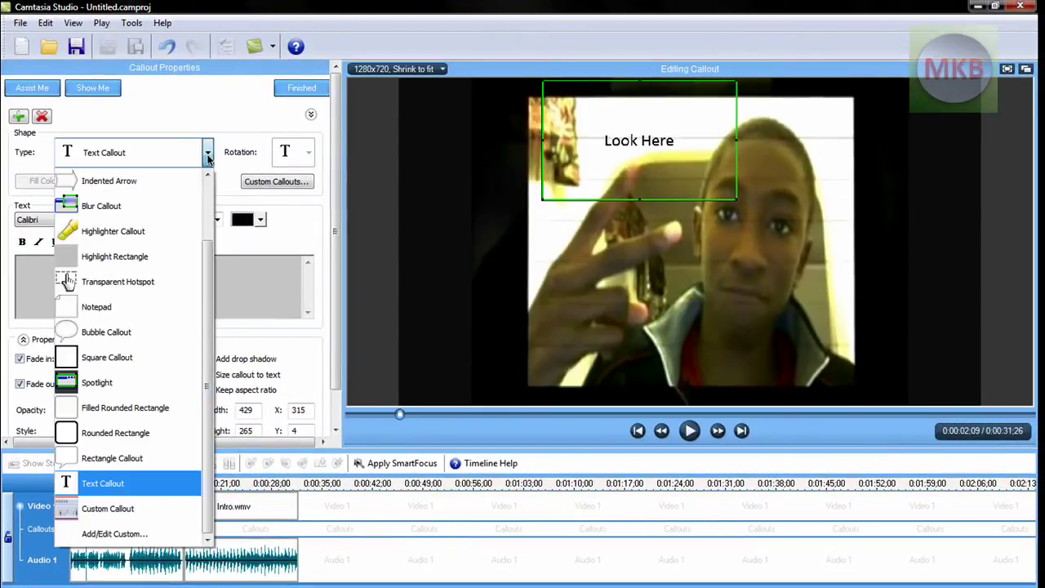
left_click(130, 509)
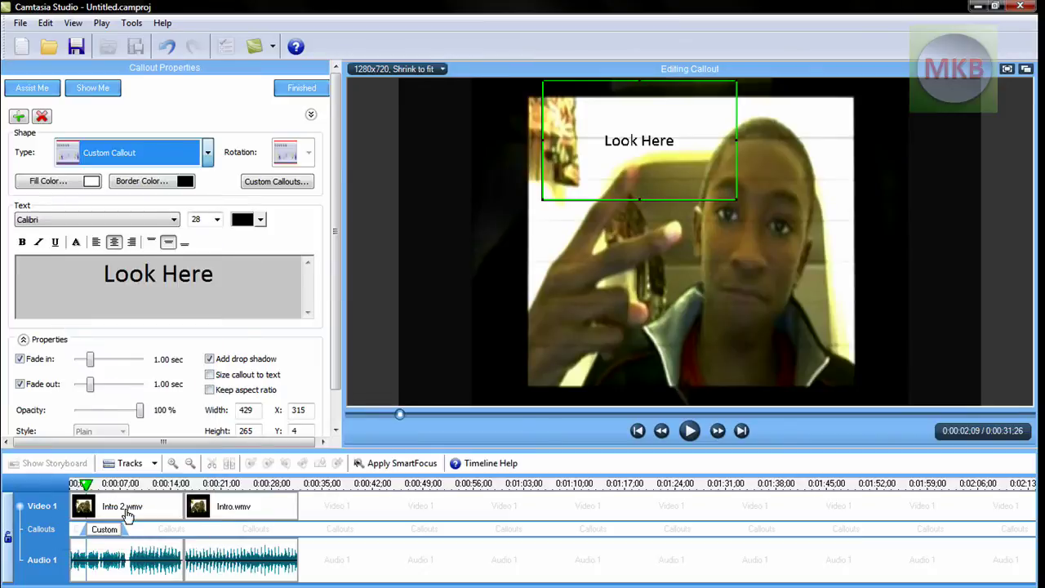
left_click_drag(670, 95, 682, 145)
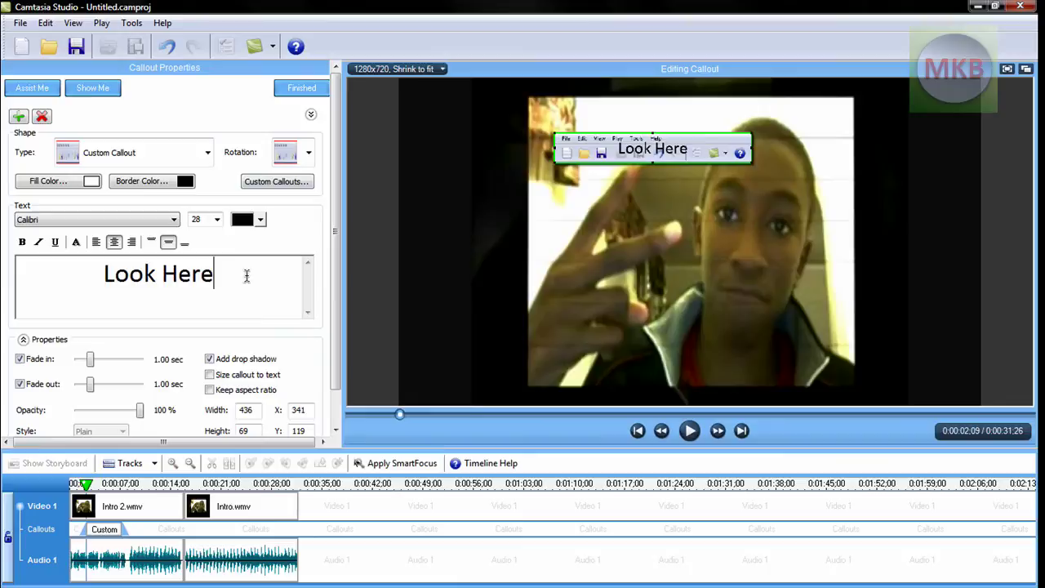
- Delete the 'Look Here' text and place the toolbar callout at the video's upper left
left_click_drag(224, 274, 19, 295)
key("BackSpace")
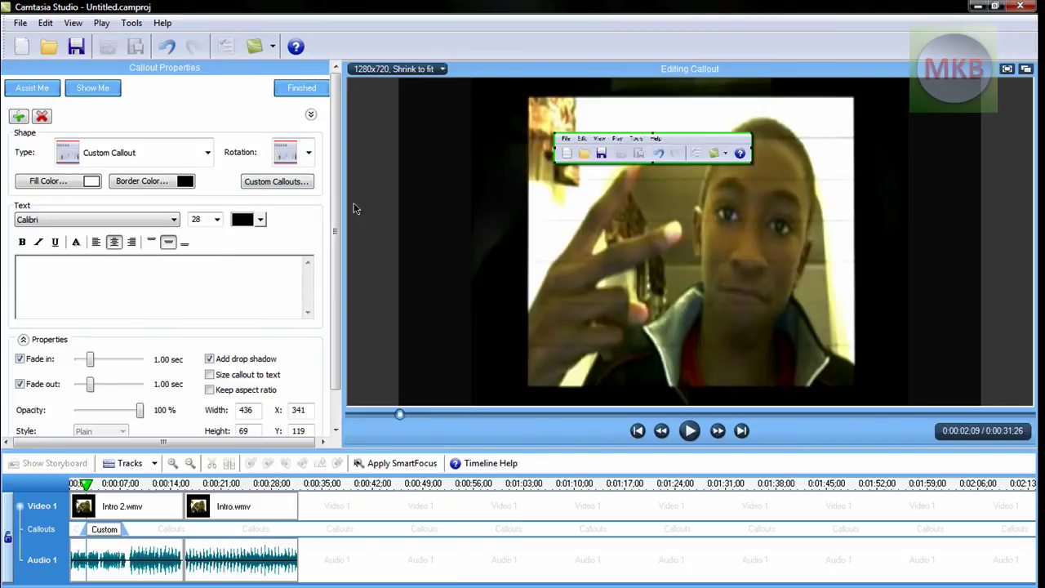
left_click_drag(636, 153, 532, 134)
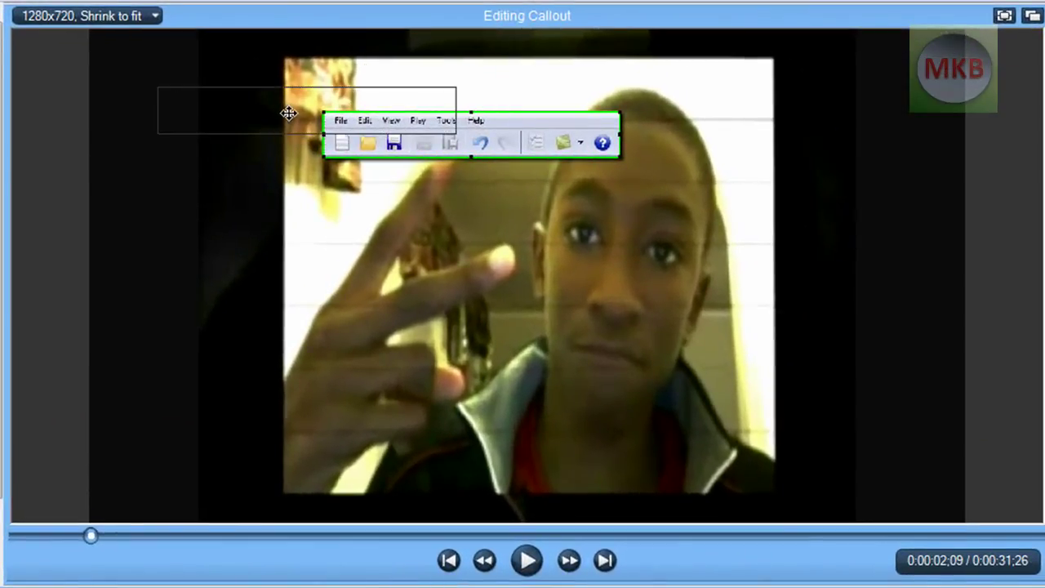
left_click_drag(289, 112, 289, 113)
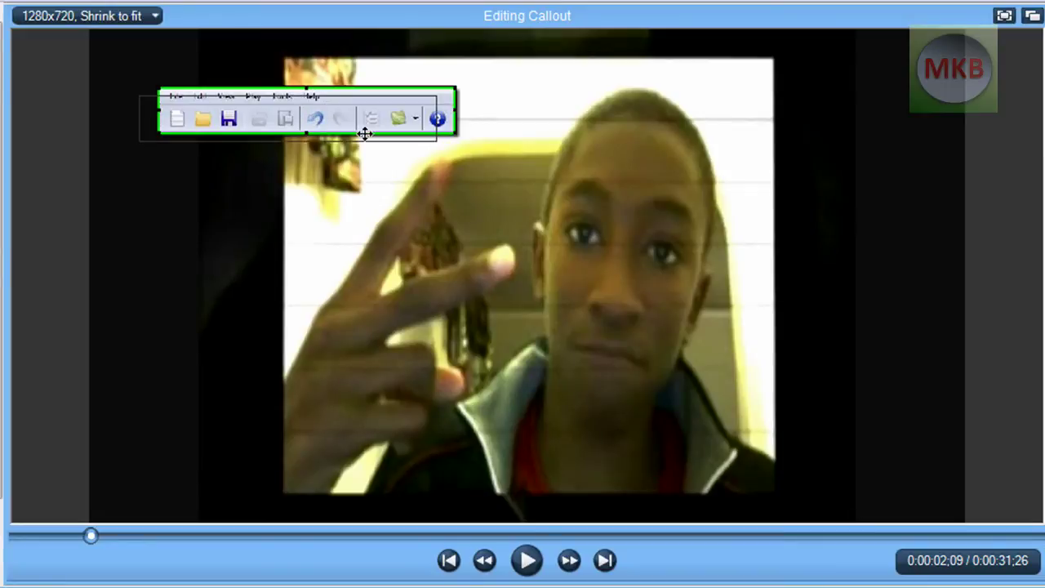
left_click_drag(432, 137, 608, 199)
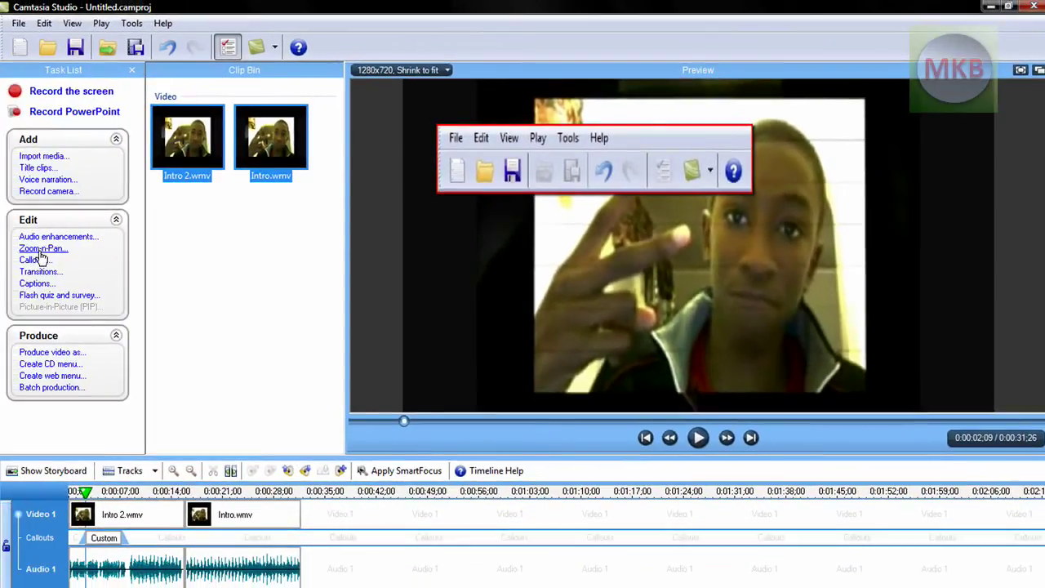
- Add a tilted 0.75-second Zoom-n-Pan keyframe to the Intro 2 clip at 0:00:02;09
left_click(40, 251)
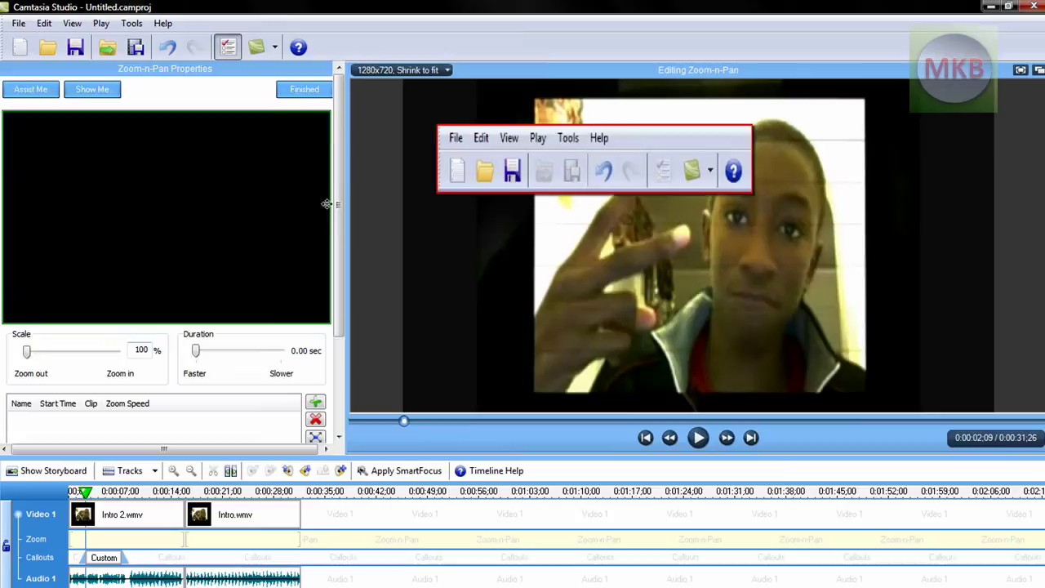
left_click_drag(336, 241, 337, 279)
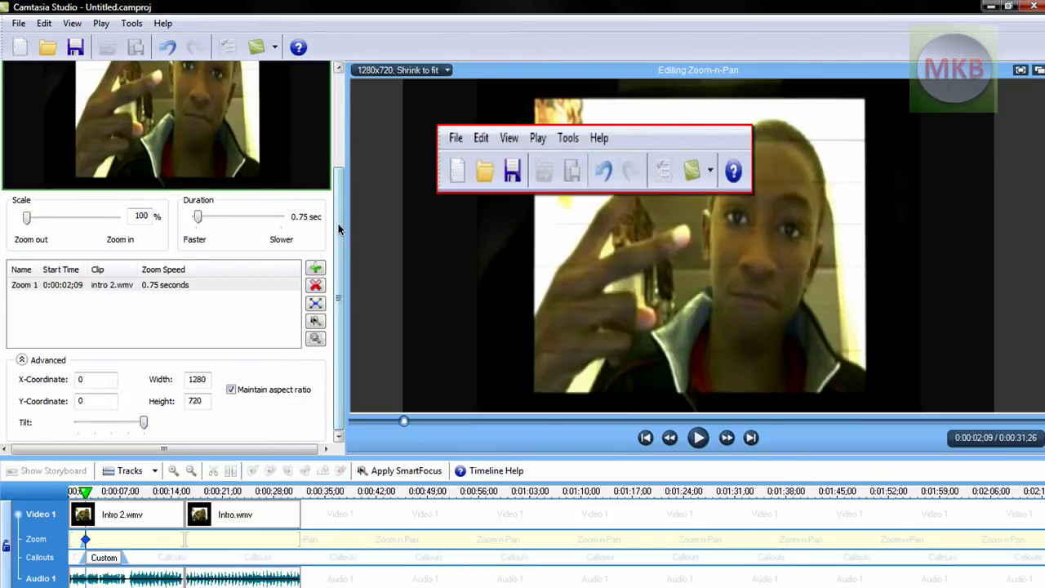
left_click_drag(340, 218, 341, 131)
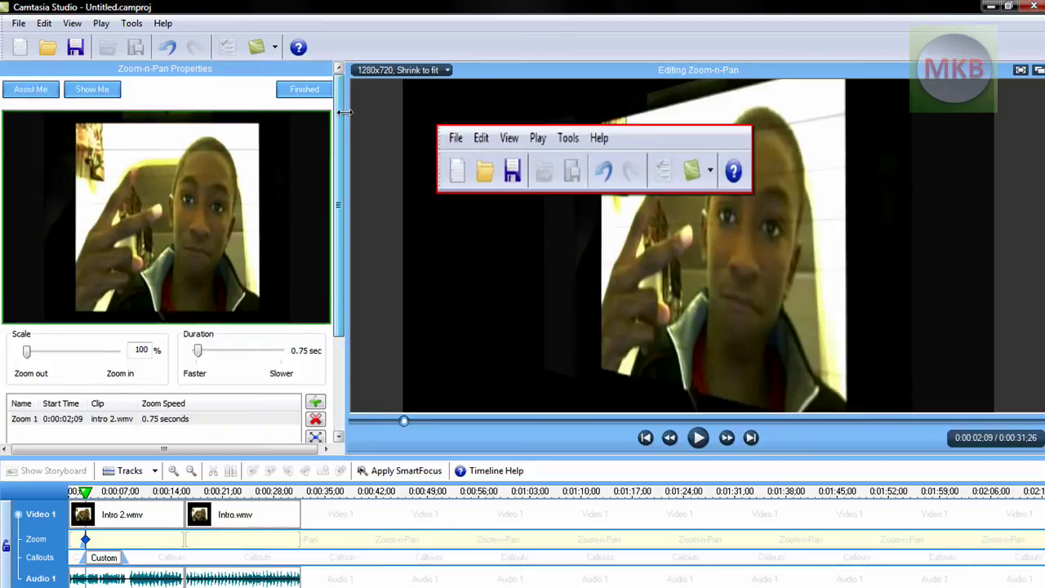
left_click(304, 89)
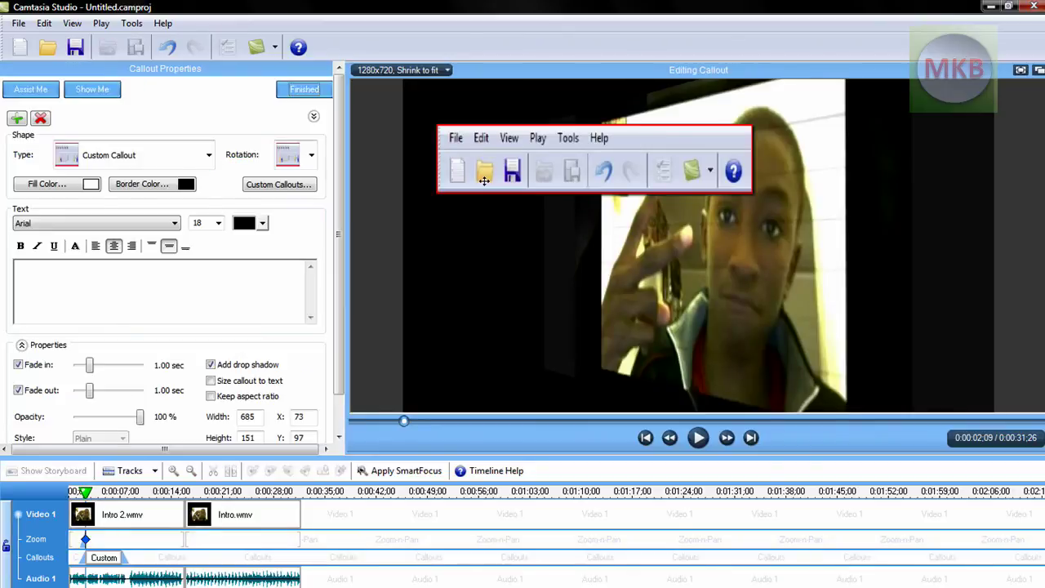
- Move the toolbar callout to X 0, Y 59 on the tilted video, leaving it without text
mouse_move(722, 134)
left_mouse_down()
mouse_move(693, 157)
mouse_move(714, 151)
left_mouse_up()
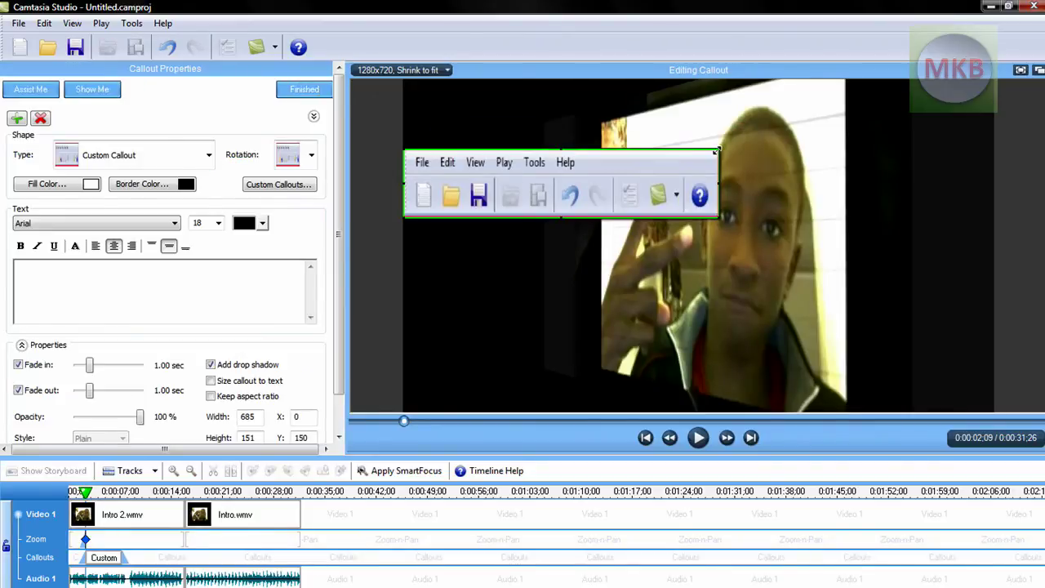
left_click_drag(613, 200, 594, 153)
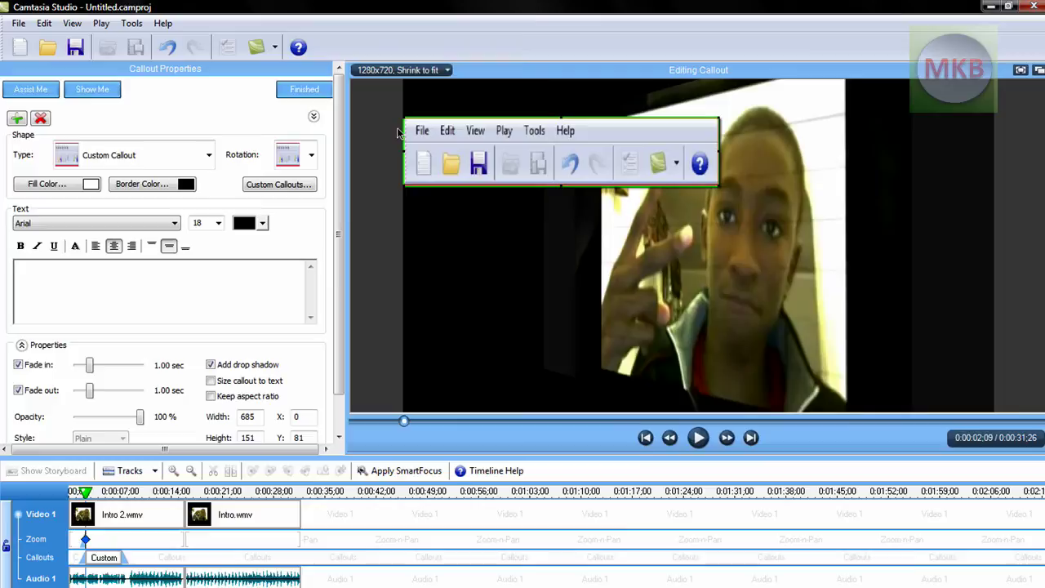
left_click(213, 289)
type("here")
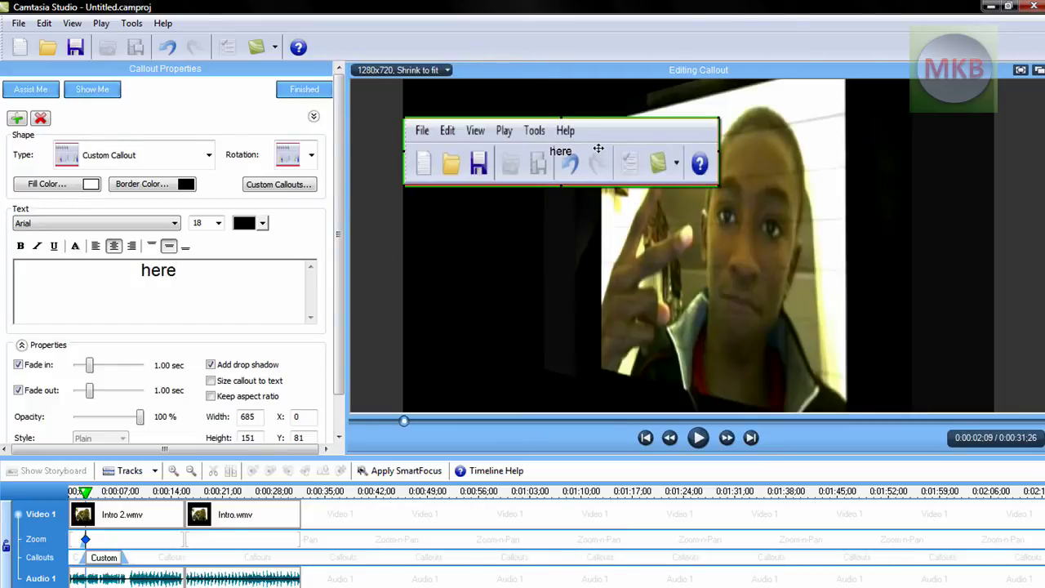
left_click_drag(574, 151, 564, 140)
left_click_drag(217, 273, 96, 292)
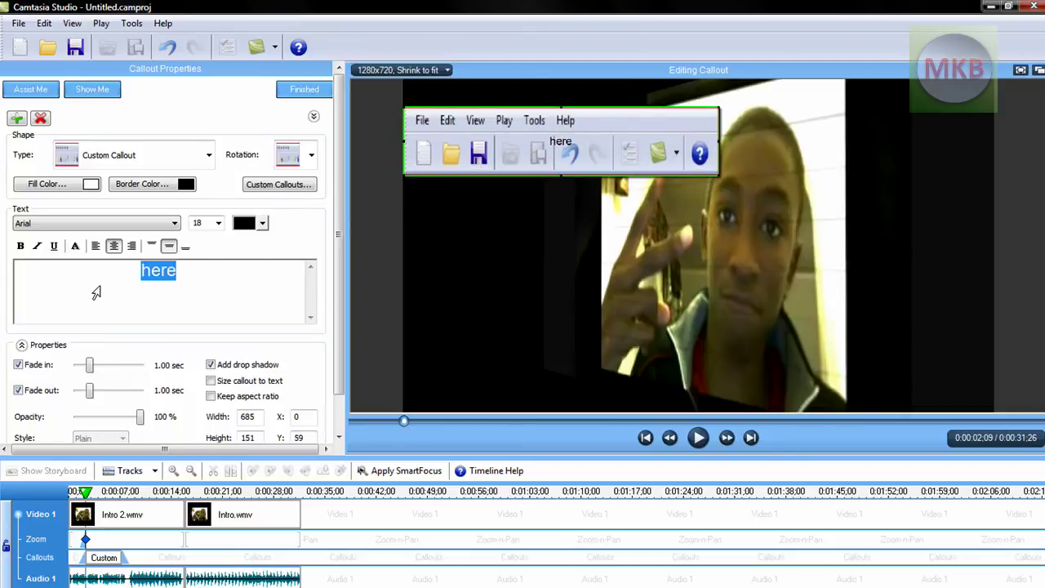
key("BackSpace")
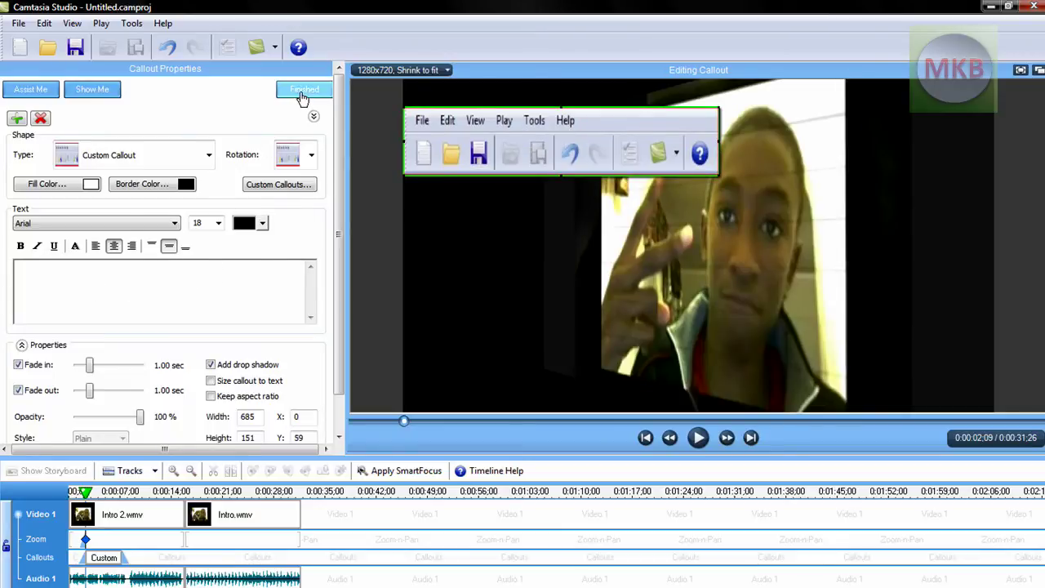
left_click(298, 91)
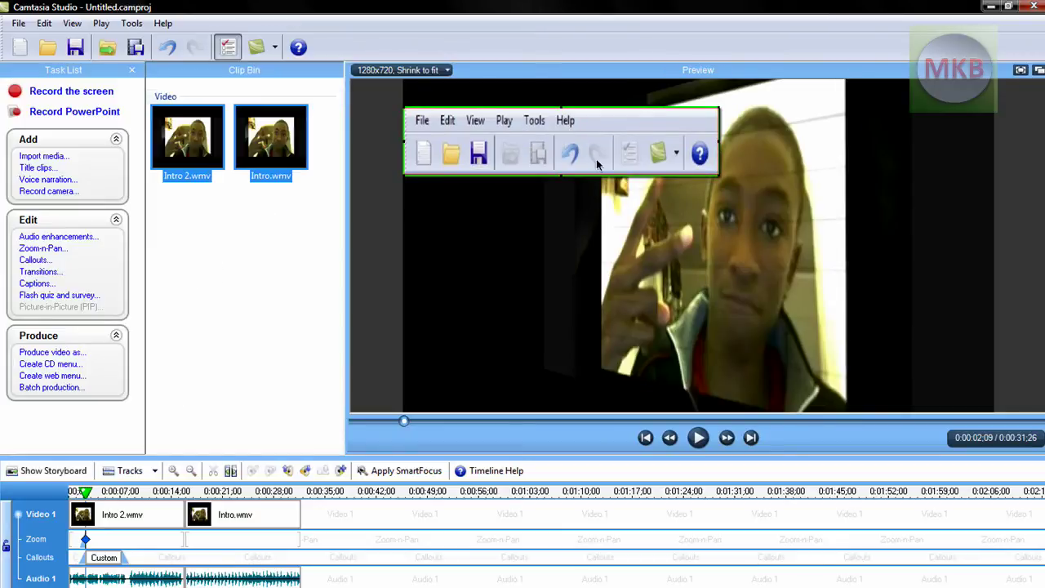
- Zoom the timeline in and trim Custom Callout 1 to end near 0:00:05
left_click(173, 471)
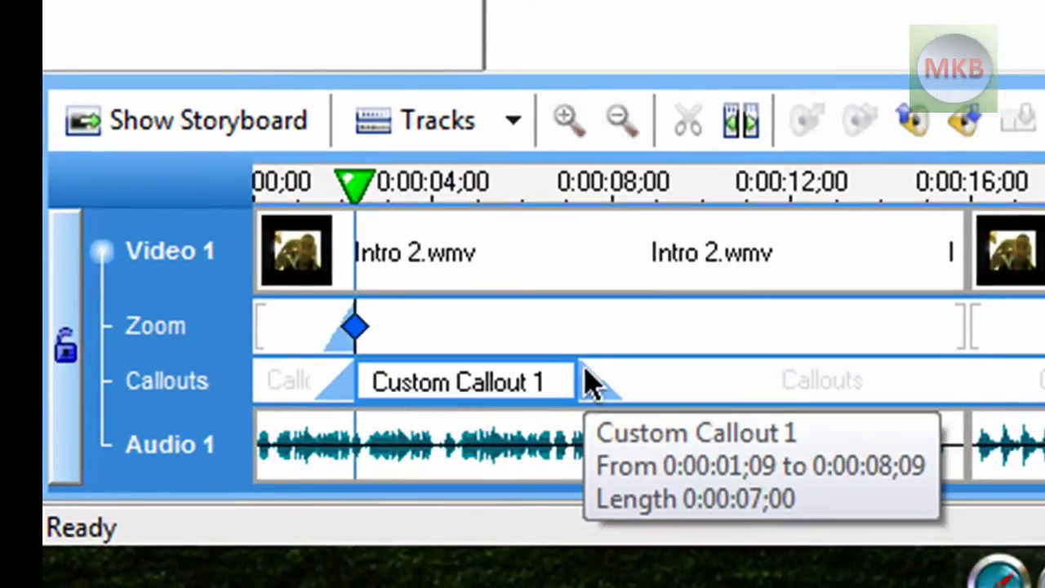
left_click_drag(578, 382, 490, 380)
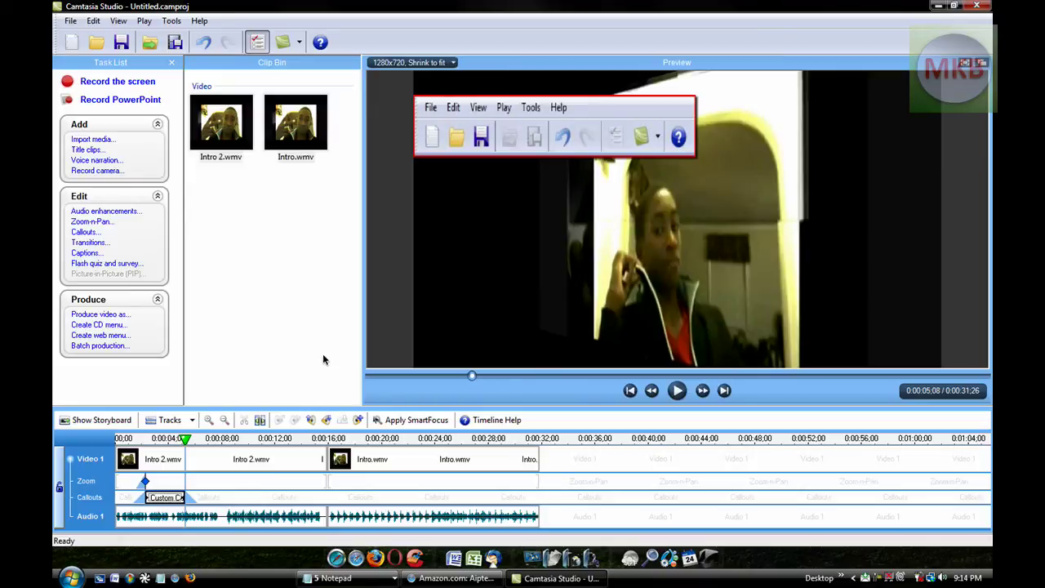
- Close Camtasia and decline saving the project changes
left_click(988, 5)
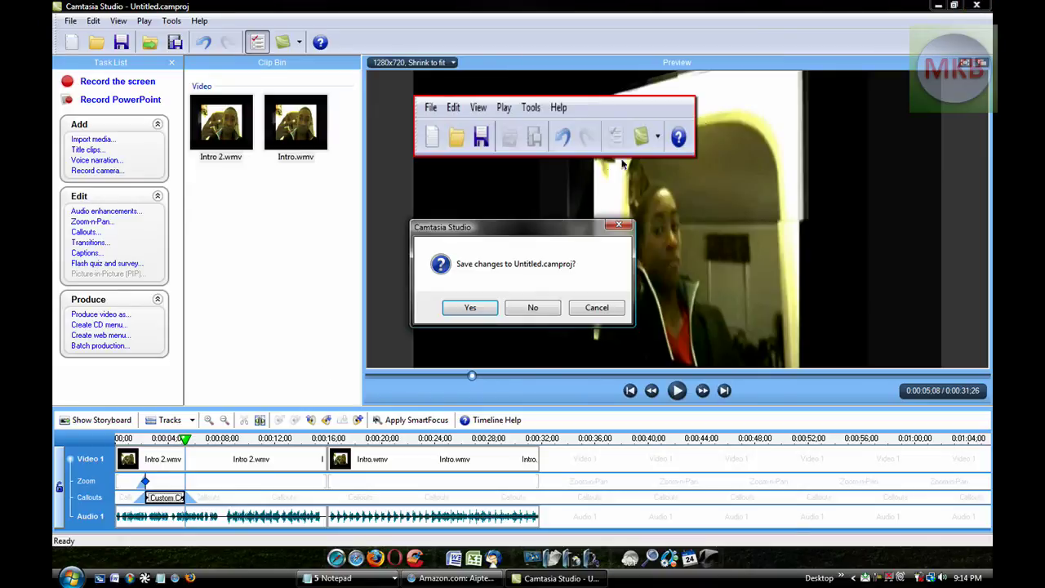
left_click(537, 313)
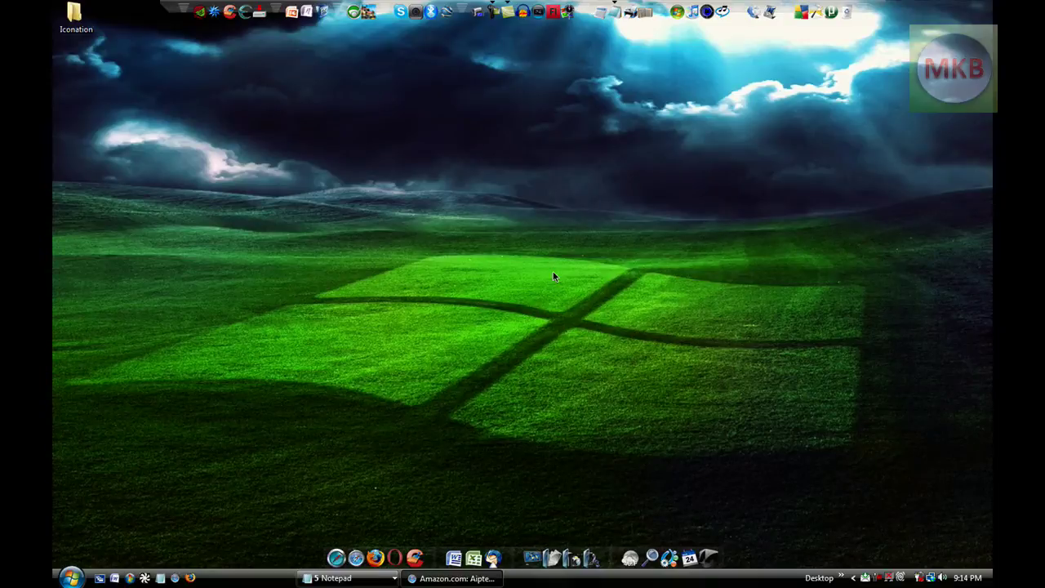